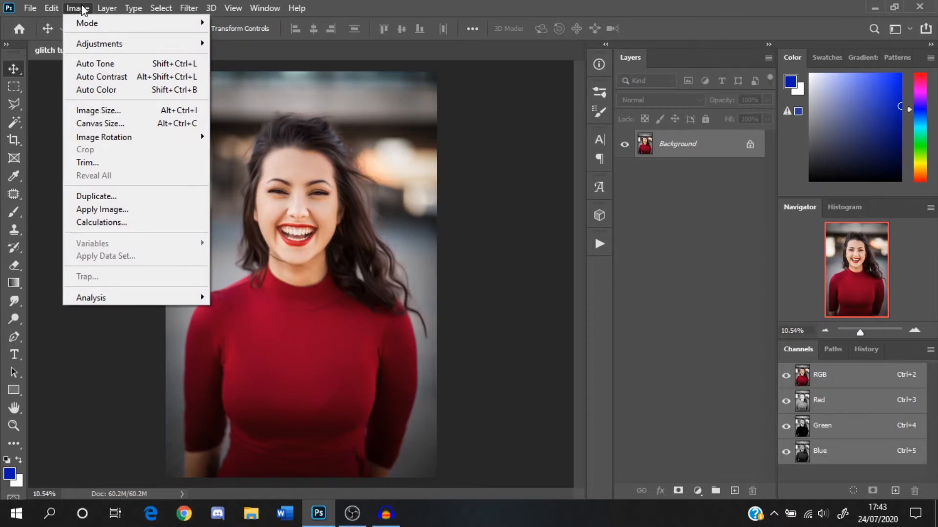
Convert the portrait to monochrome with a Black & White adjustment using the Default preset.
mouse_move(153, 44)
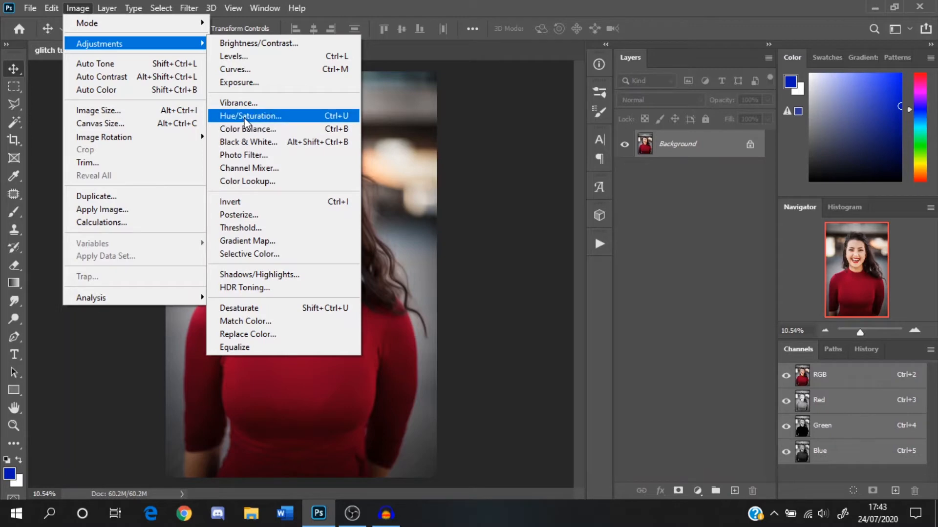
click(257, 145)
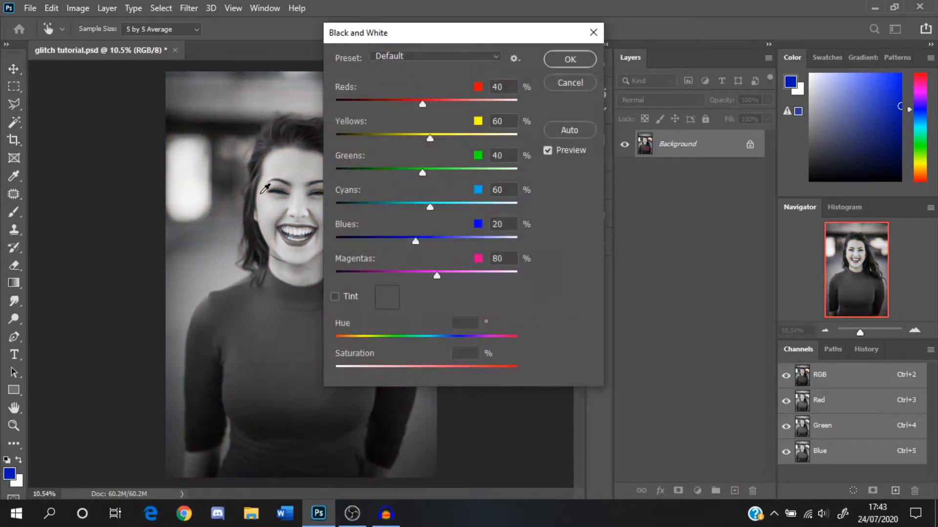
drag(394, 34, 567, 55)
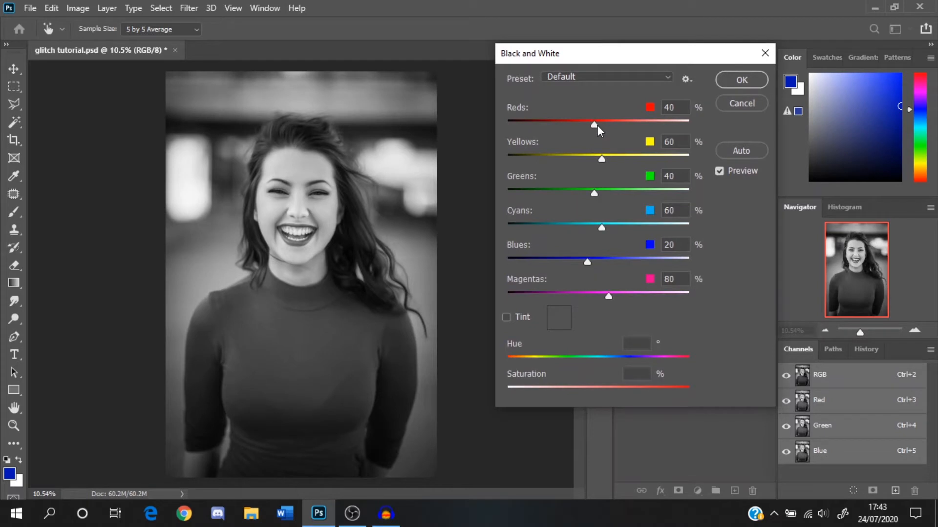
mouse_move(595, 125)
mouse_down()
mouse_move(710, 128)
mouse_move(512, 119)
mouse_move(611, 121)
mouse_move(593, 122)
mouse_up()
click(665, 76)
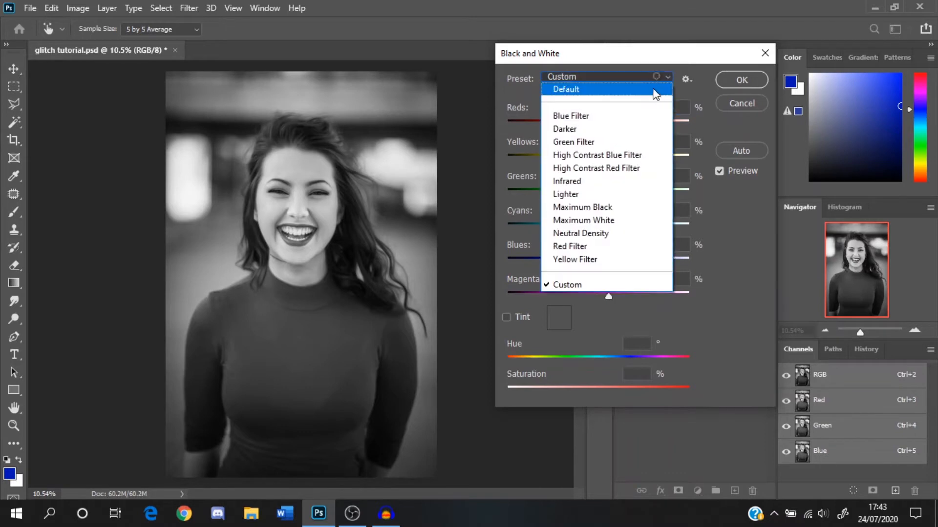
click(649, 89)
click(741, 79)
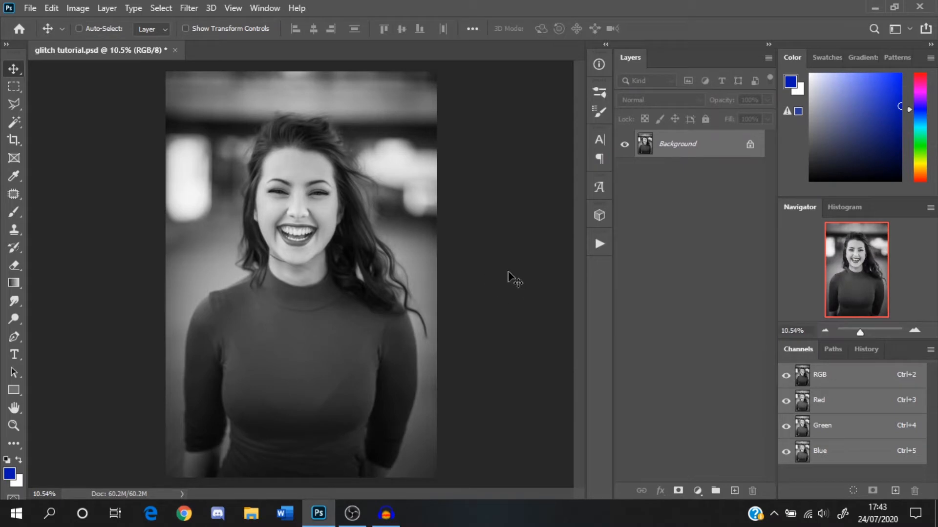
Duplicate the black-and-white Background layer.
key(ctrl)
key(ctrl+j)
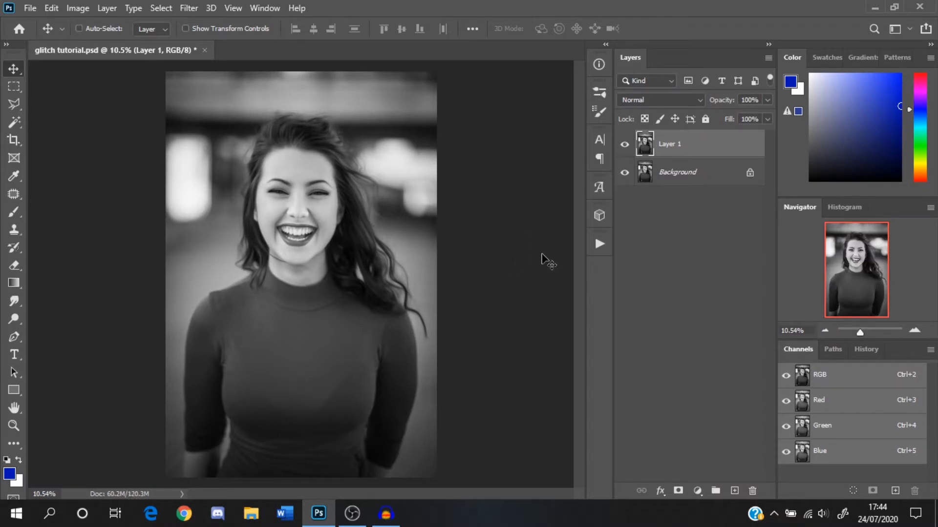
Exclude the R channel in the duplicate layer's advanced blending and shift that layer slightly to the right of the original.
double_click(748, 146)
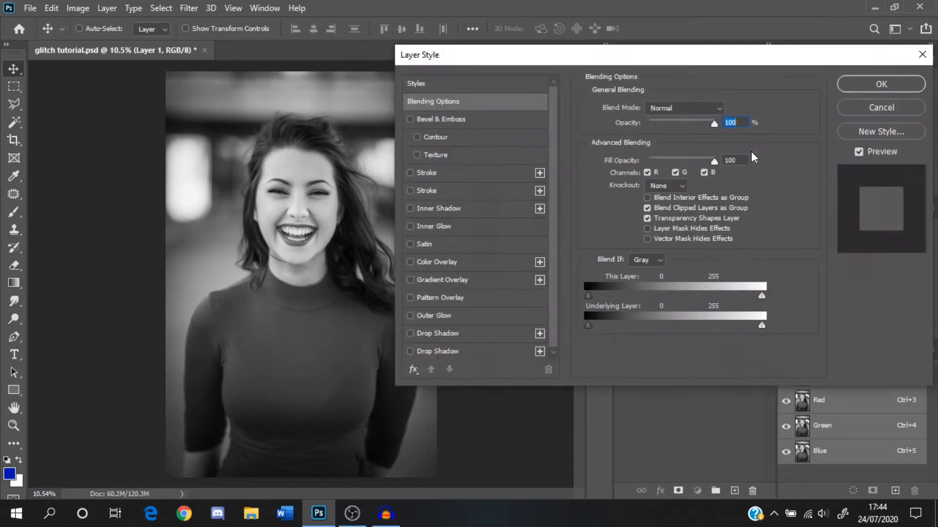
click(647, 172)
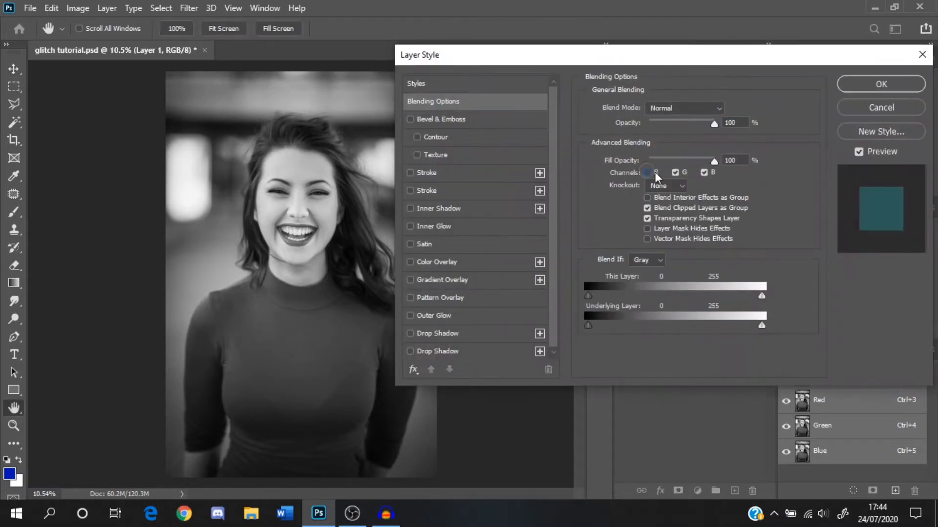
click(859, 84)
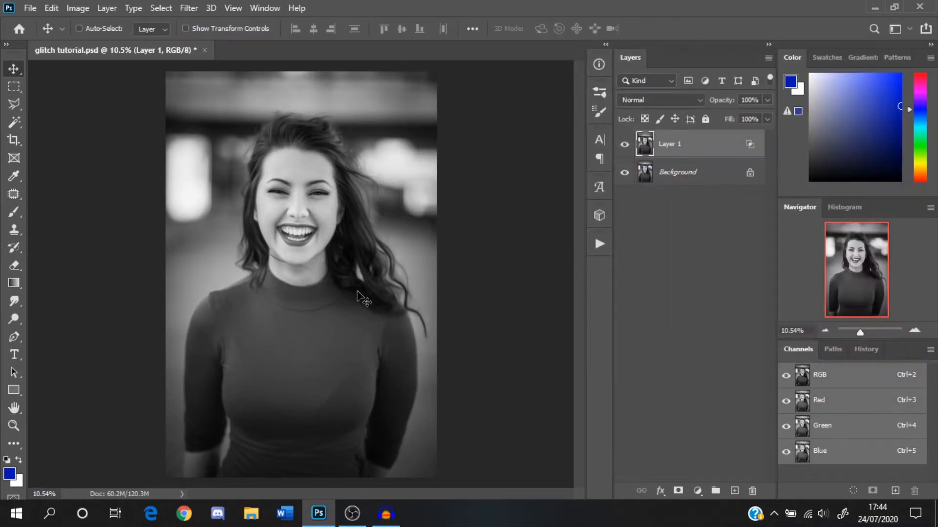
drag(361, 298, 367, 295)
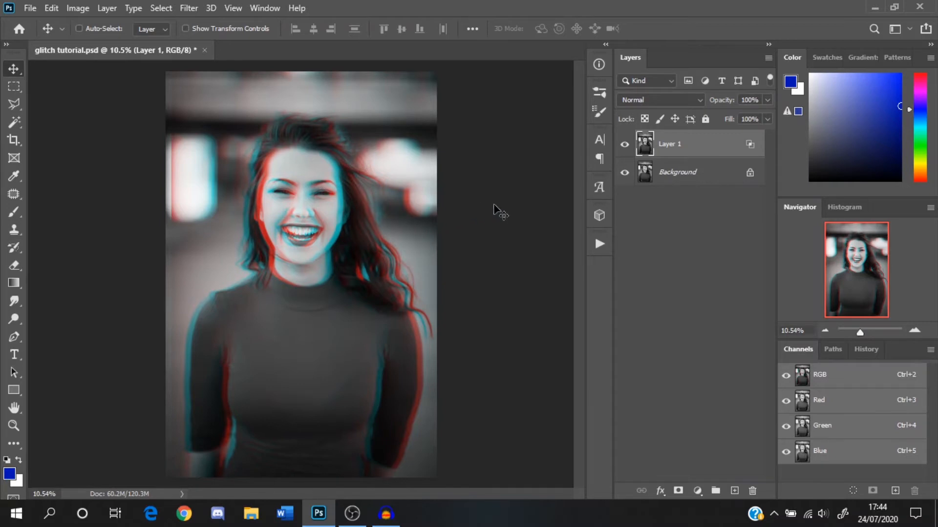
Try different R, G and B channel combinations in Layer 1's advanced blending, ending with only R excluded and the layer in place.
double_click(749, 146)
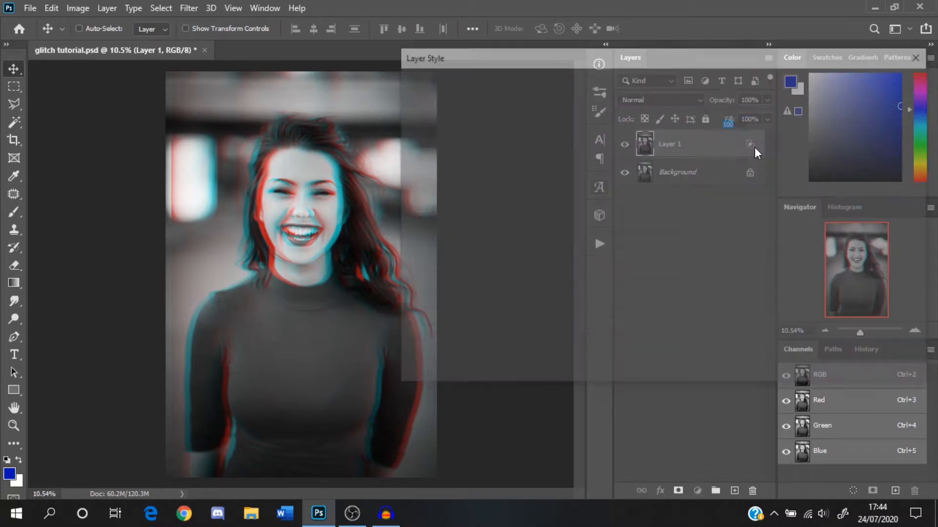
drag(593, 54, 636, 47)
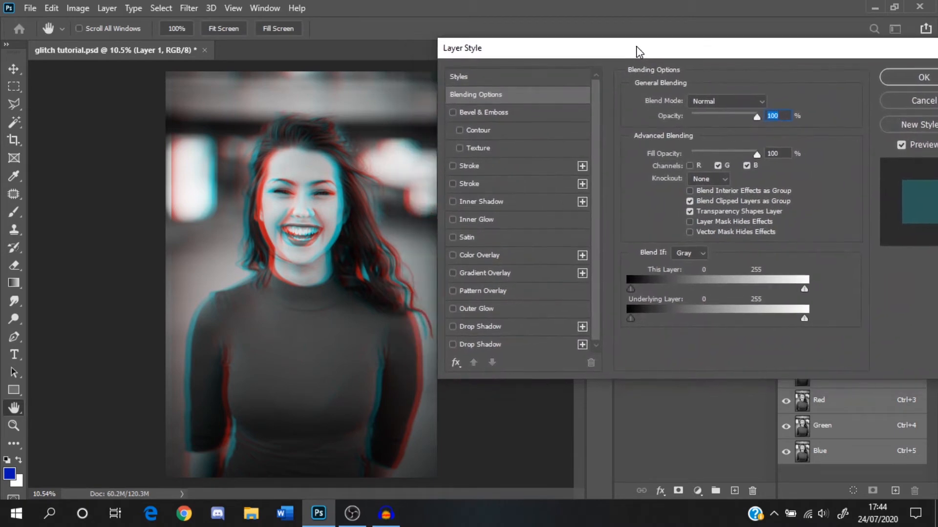
click(700, 165)
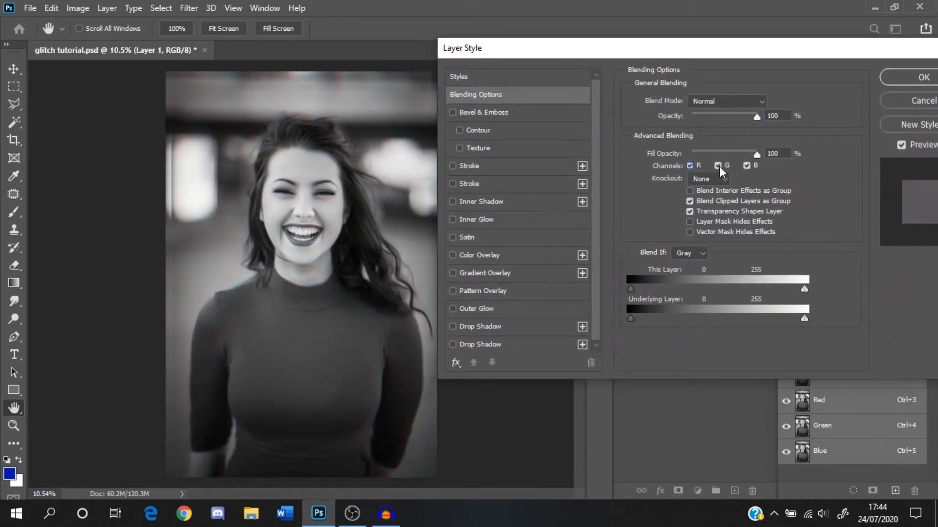
click(719, 166)
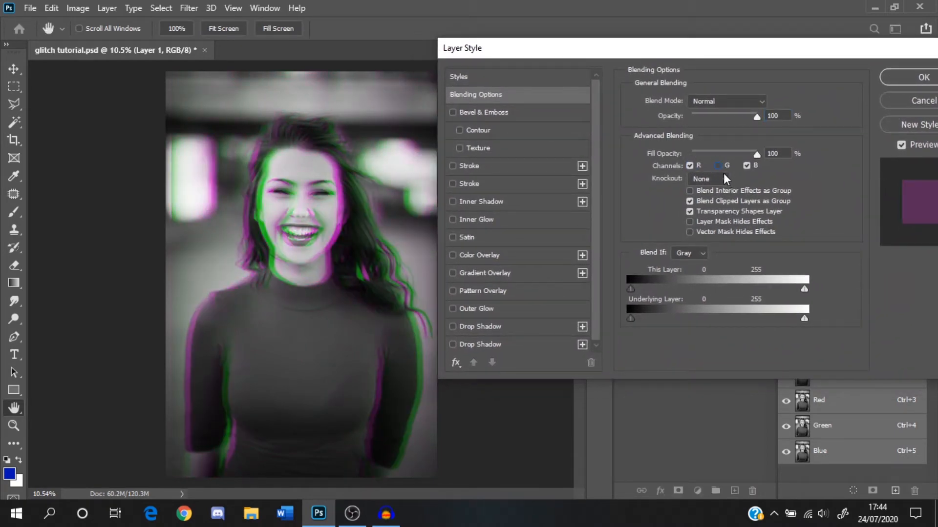
click(726, 166)
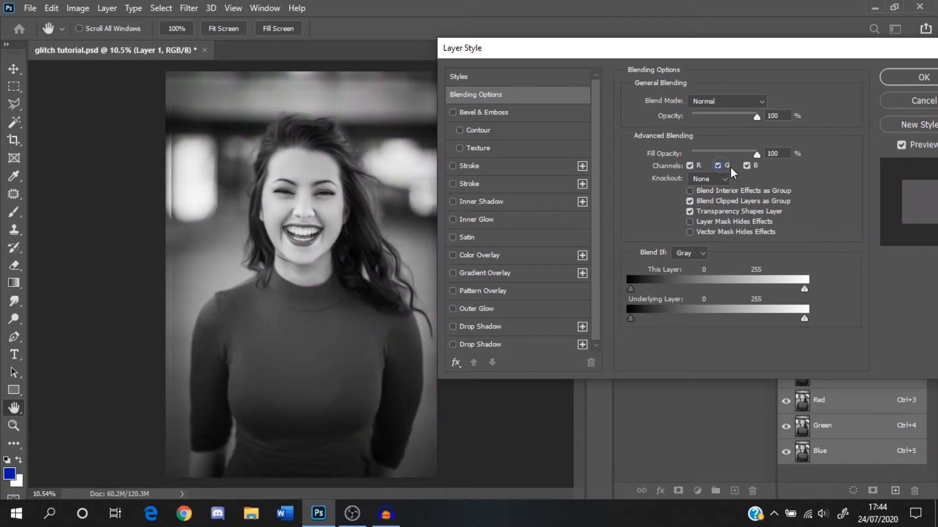
click(745, 166)
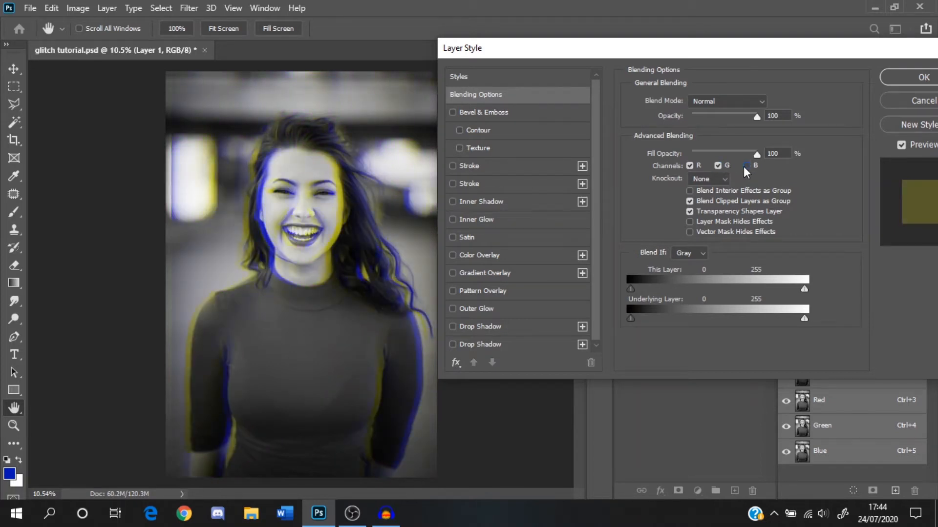
click(719, 166)
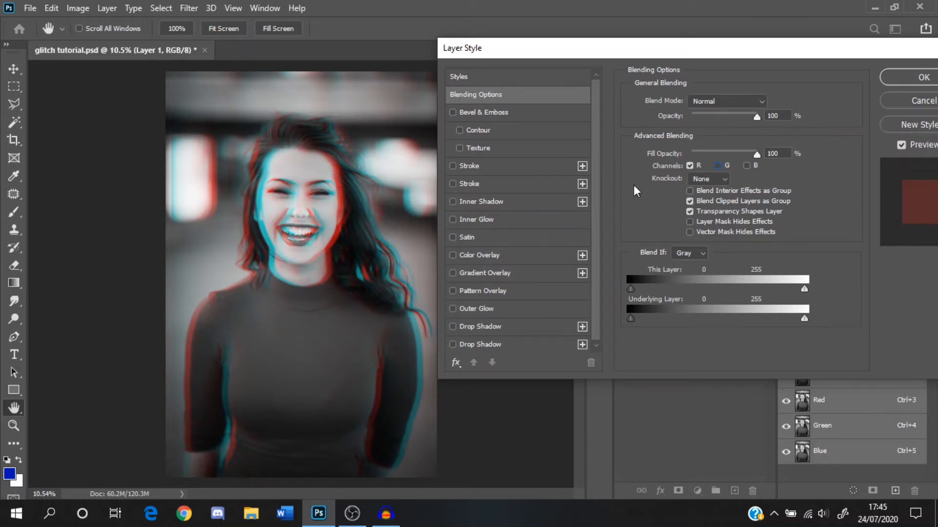
click(689, 165)
click(717, 166)
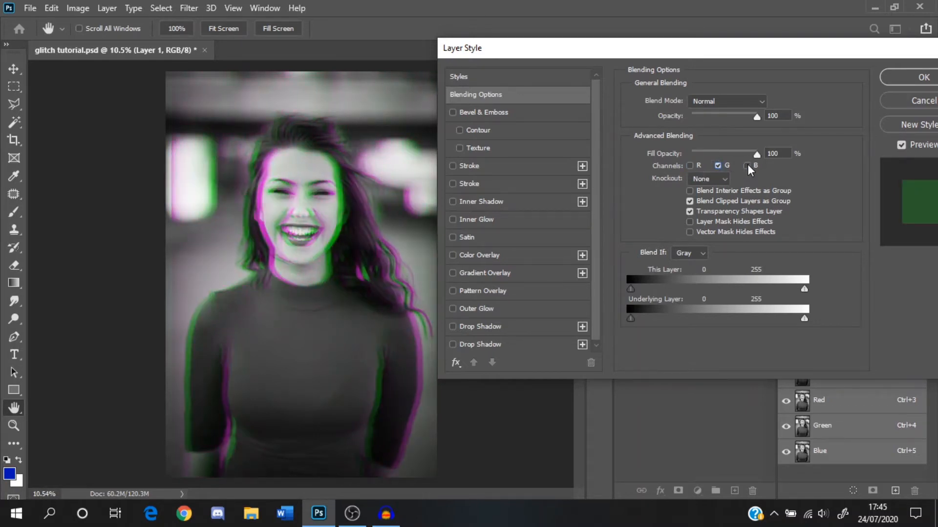
click(746, 165)
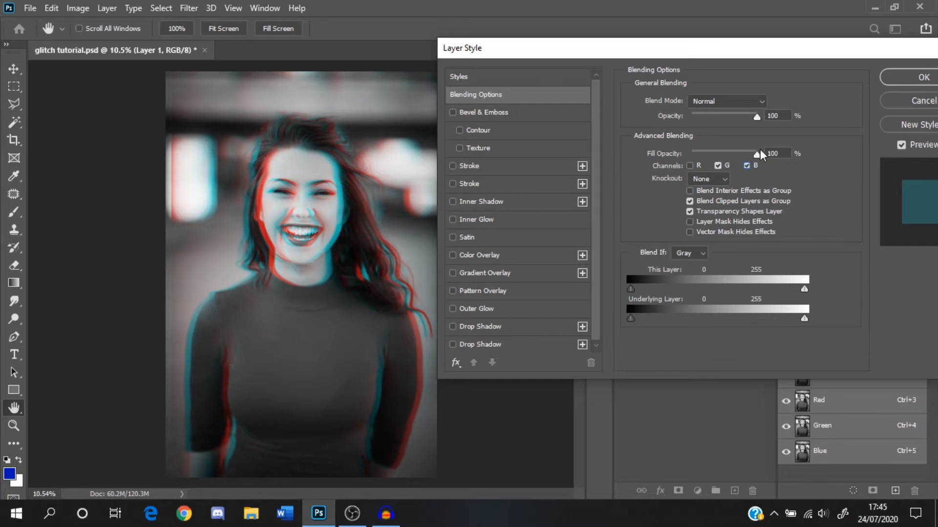
click(689, 165)
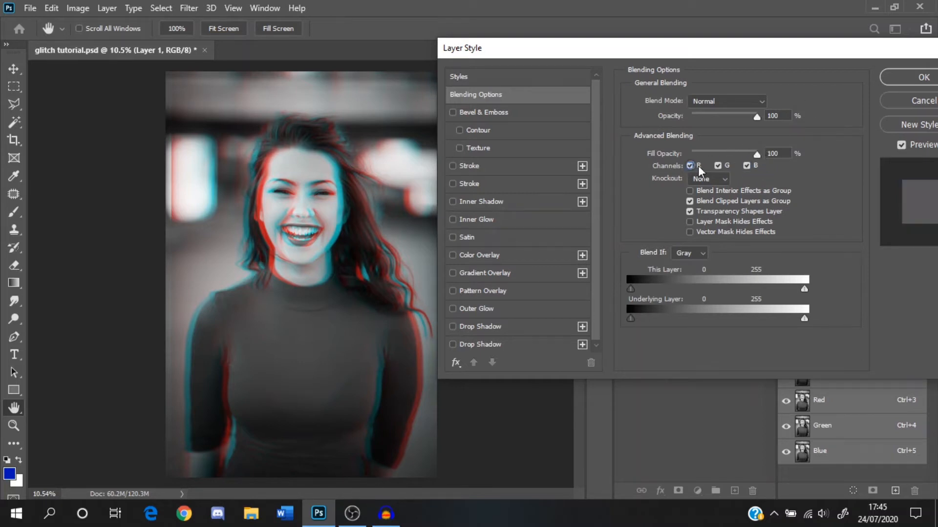
click(690, 166)
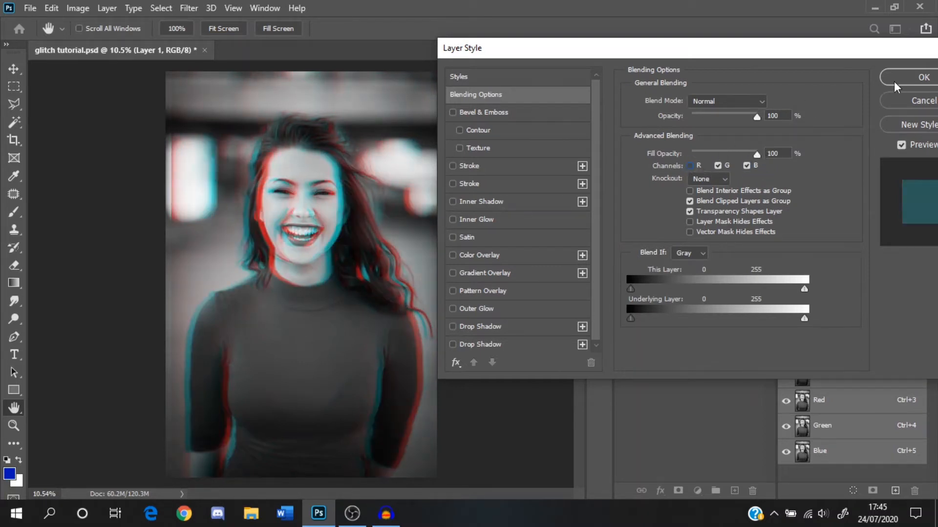
click(906, 78)
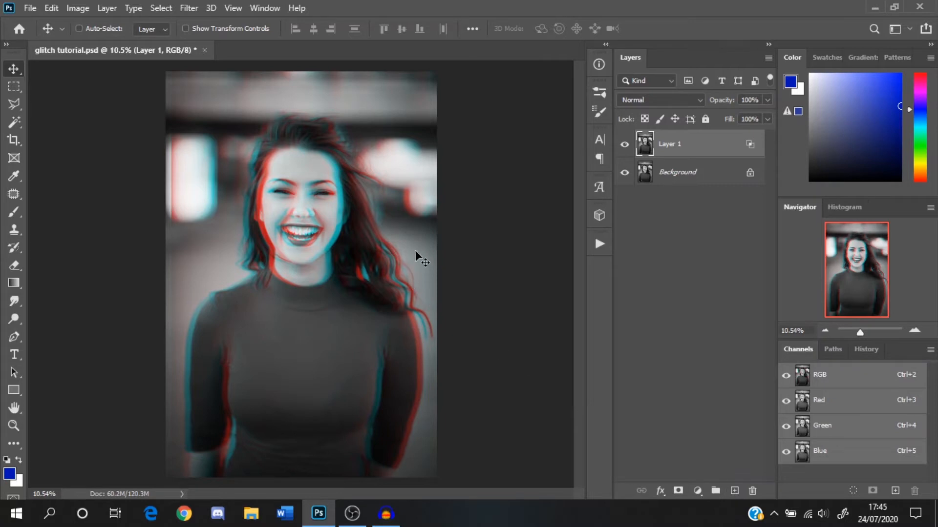
mouse_move(415, 250)
mouse_down()
mouse_move(406, 252)
mouse_move(429, 259)
mouse_up()
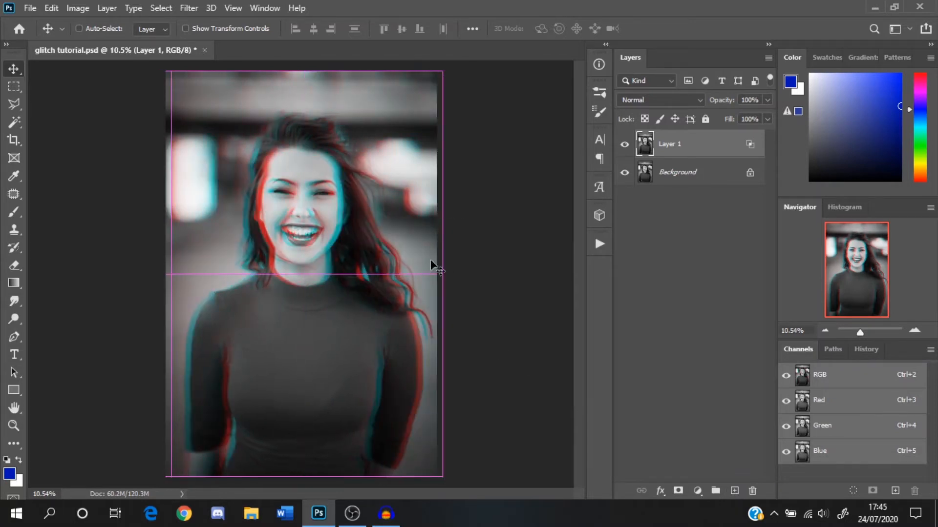
Add a new empty layer above Layer 1 and reset the colors to a black foreground and white background.
click(733, 490)
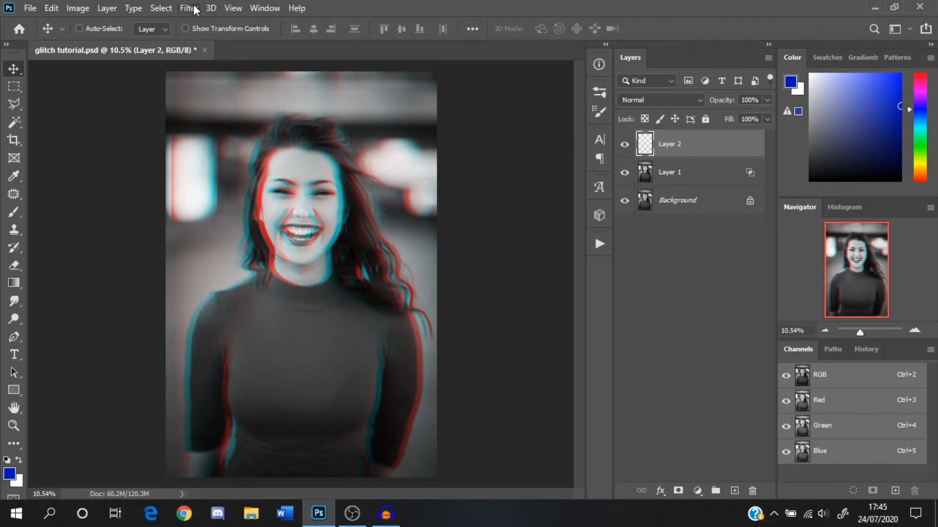
click(193, 7)
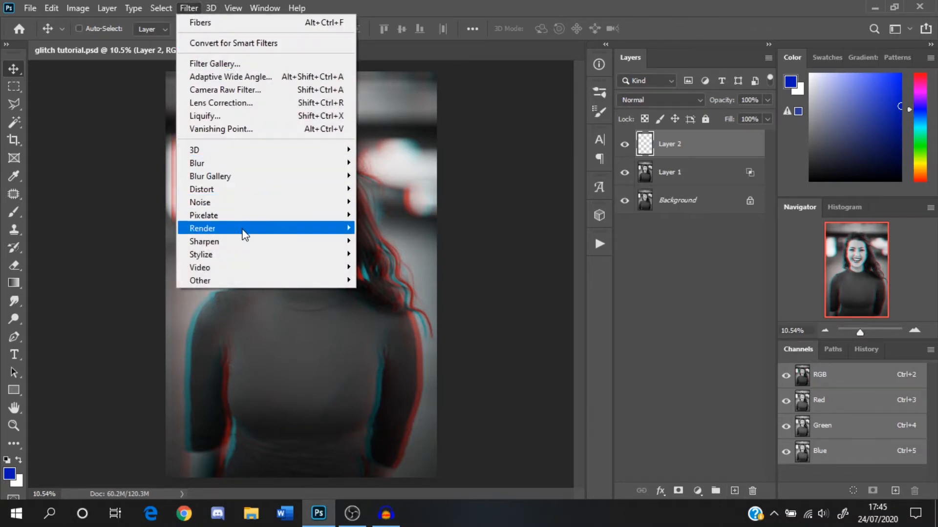
click(555, 216)
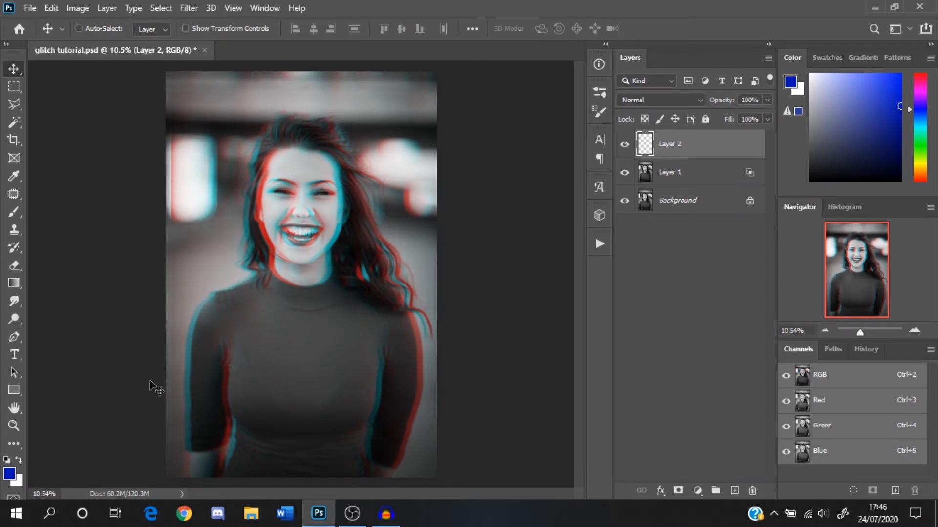
key(d)
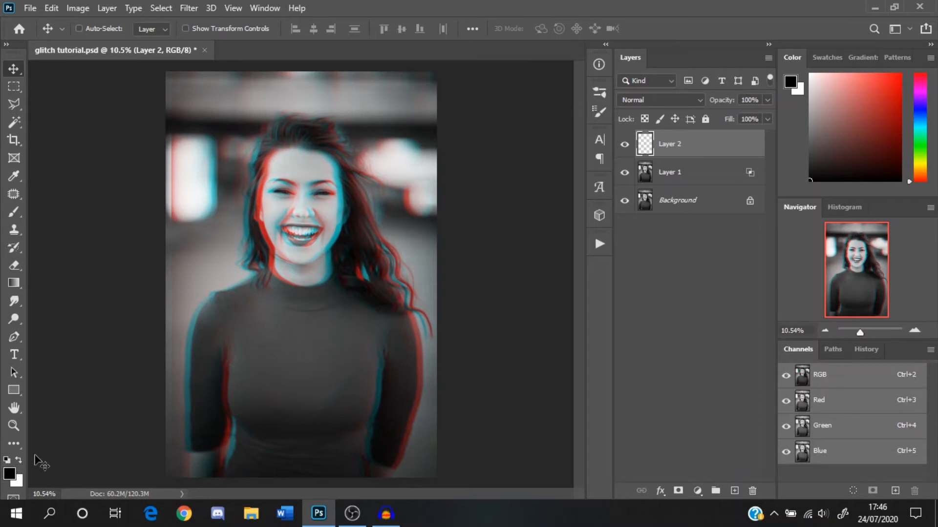
key(x)
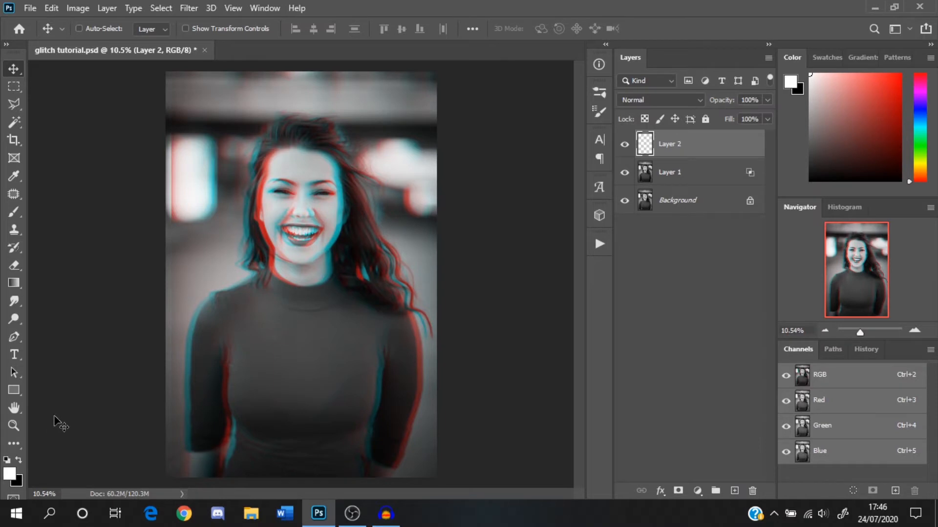
key(x)
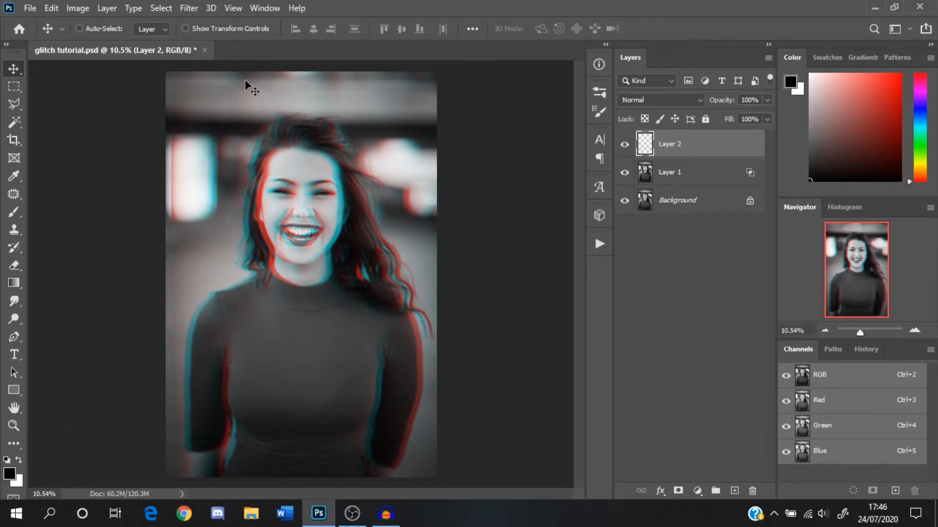
Render Fibers on Layer 2 with a low variance below 5 and a strength of 64.
click(192, 9)
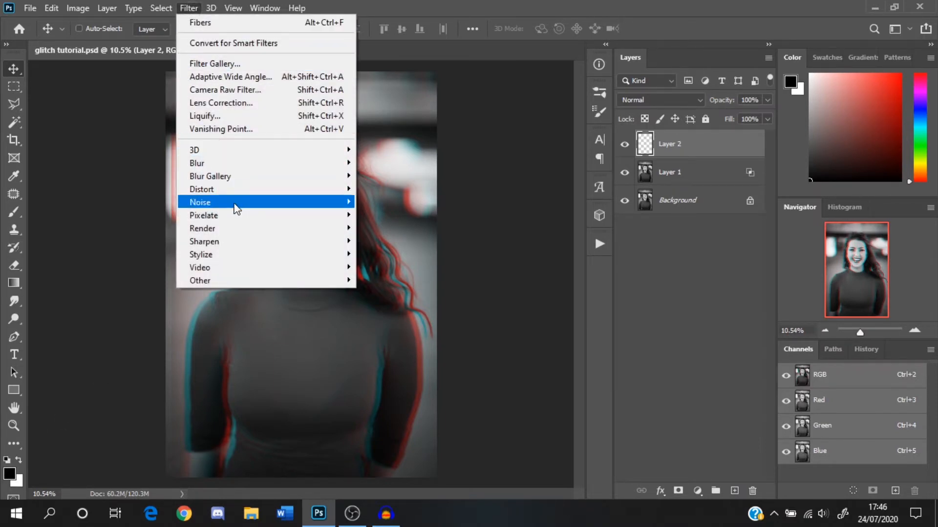
mouse_move(264, 231)
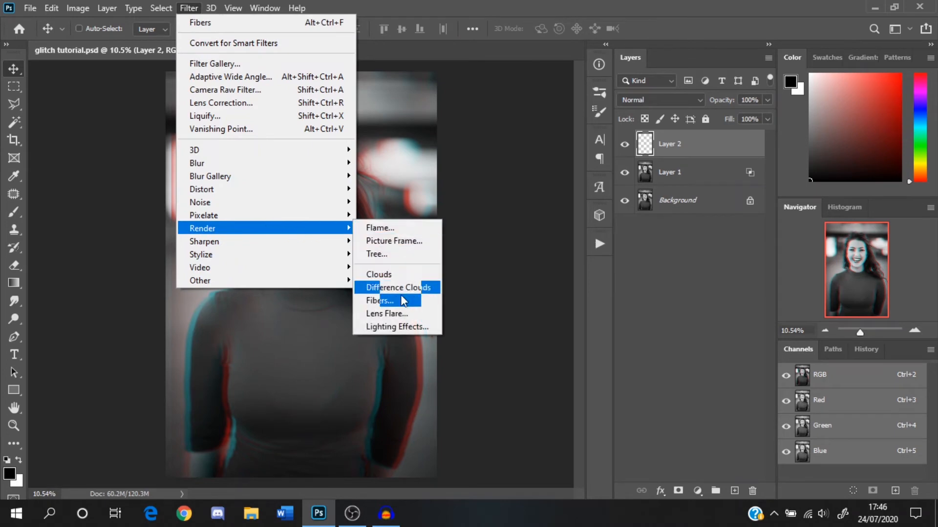
click(388, 300)
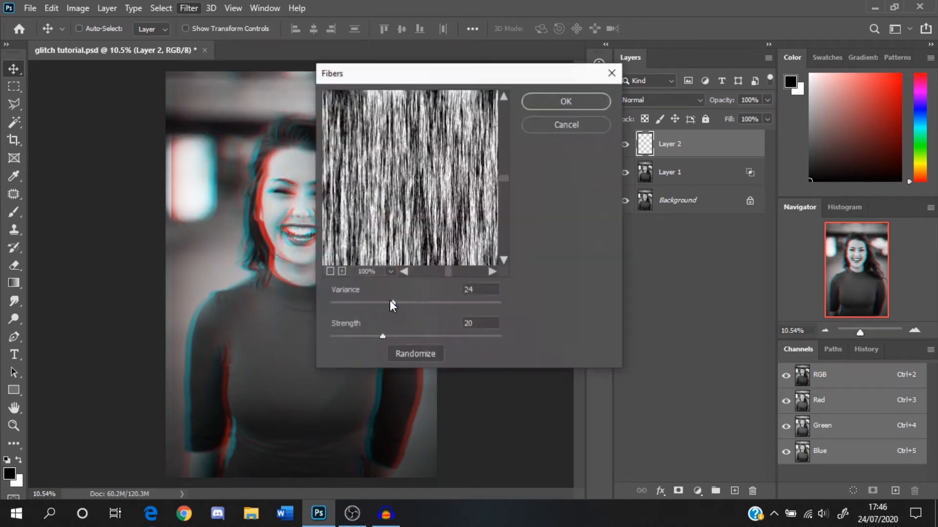
click(332, 271)
click(334, 271)
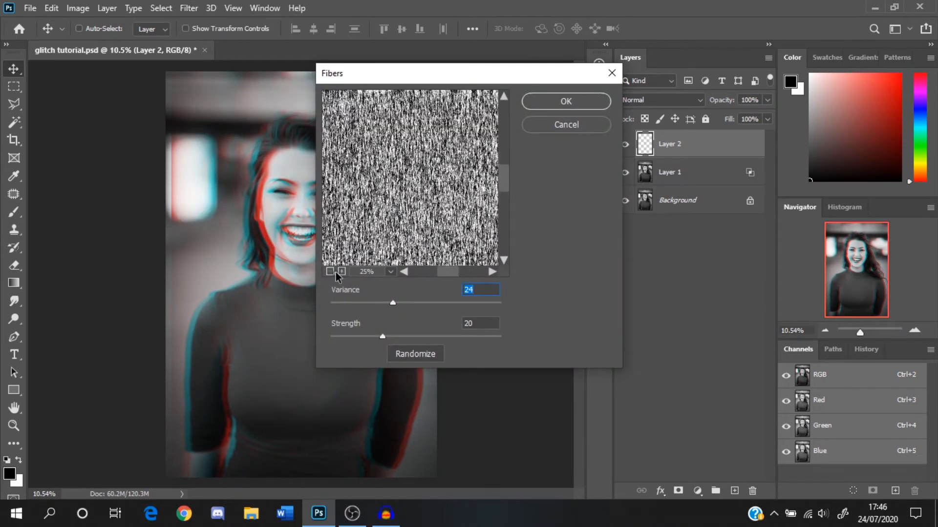
click(331, 272)
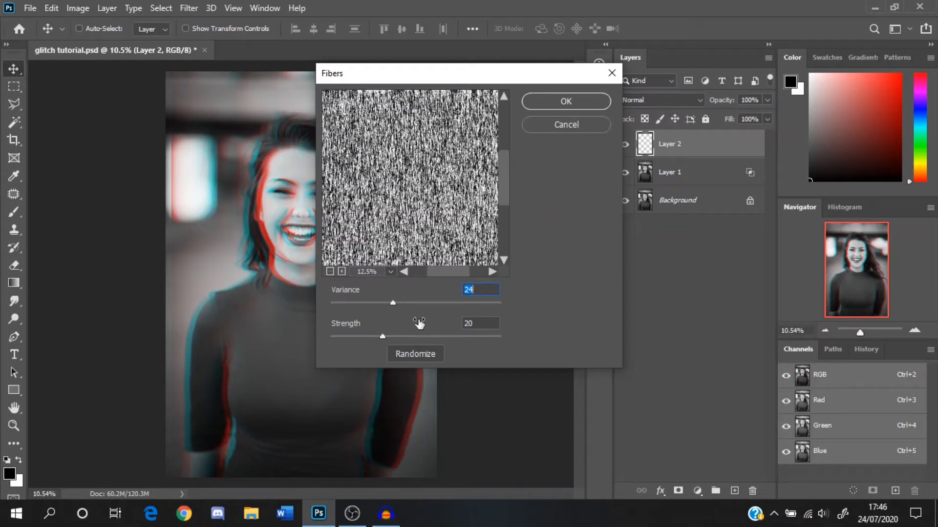
drag(395, 304, 368, 307)
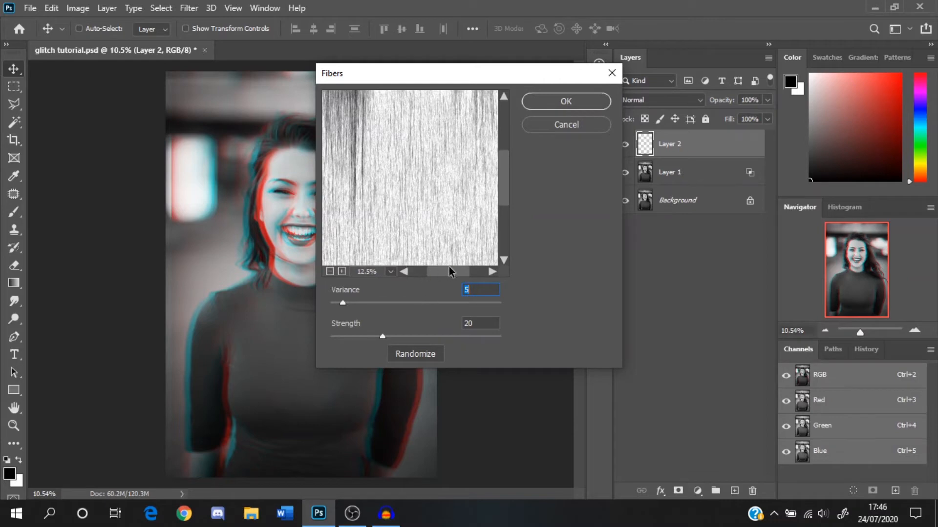
mouse_move(450, 276)
mouse_down()
mouse_move(440, 275)
mouse_move(485, 281)
mouse_move(437, 277)
mouse_up()
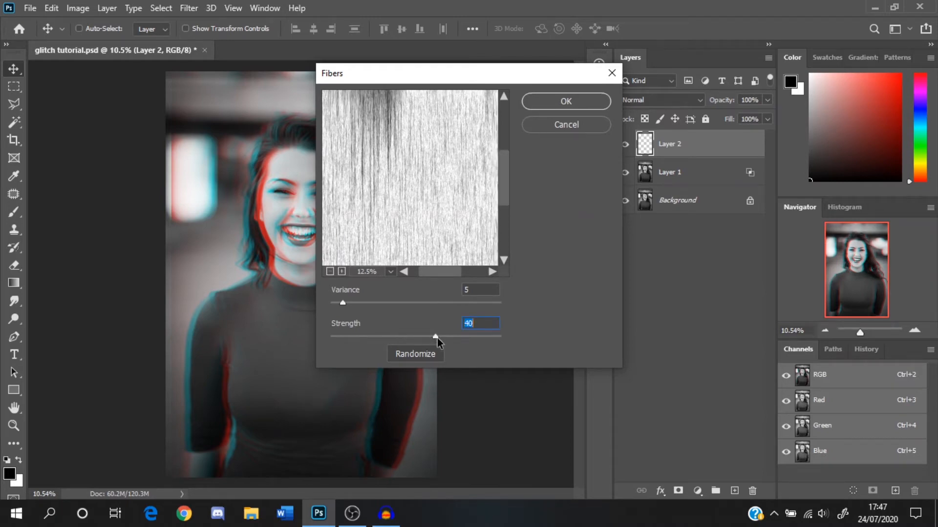
drag(449, 342, 494, 338)
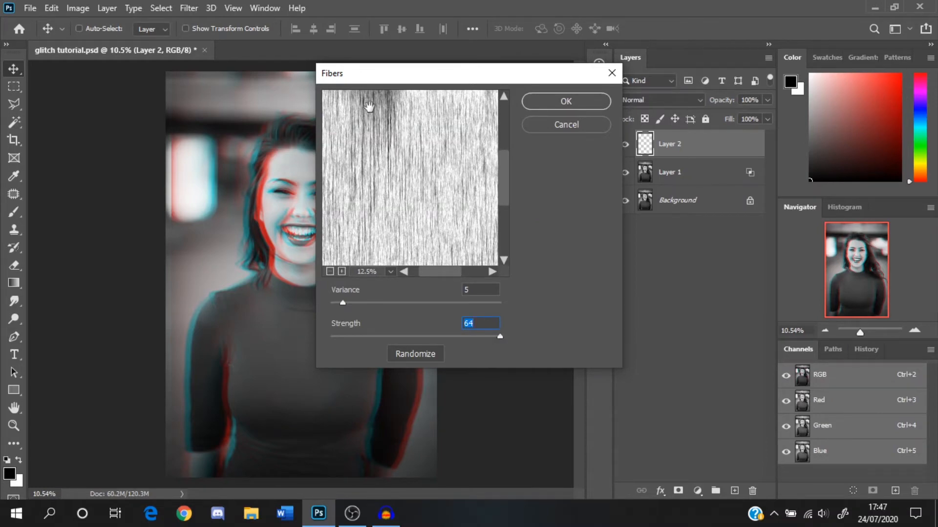
drag(341, 300, 333, 304)
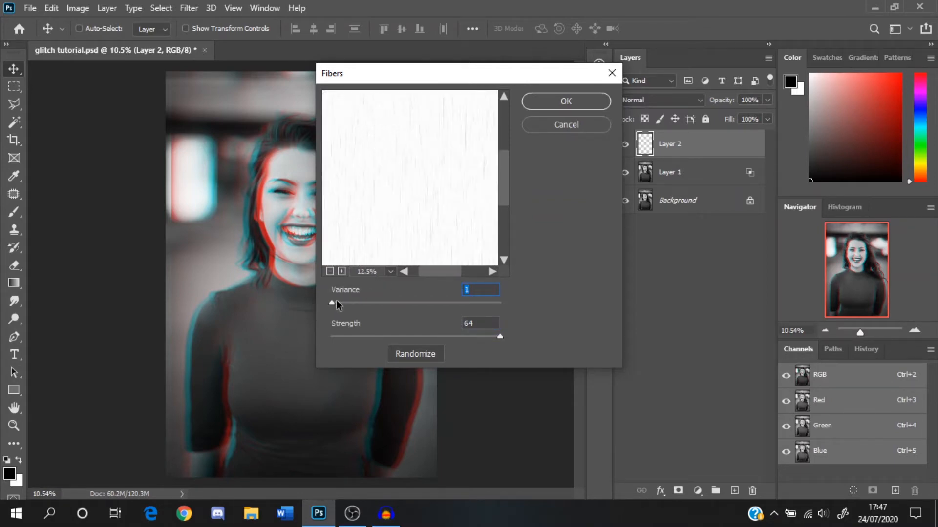
drag(343, 301, 339, 303)
click(552, 105)
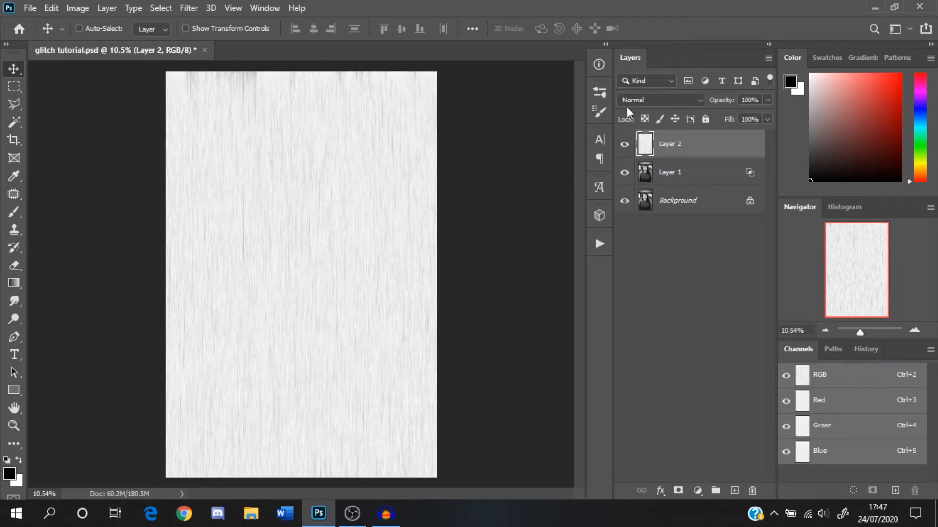
Rotate the fibers layer to exactly 90° with Free Transform so its streaks run horizontally.
key(ctrl+t)
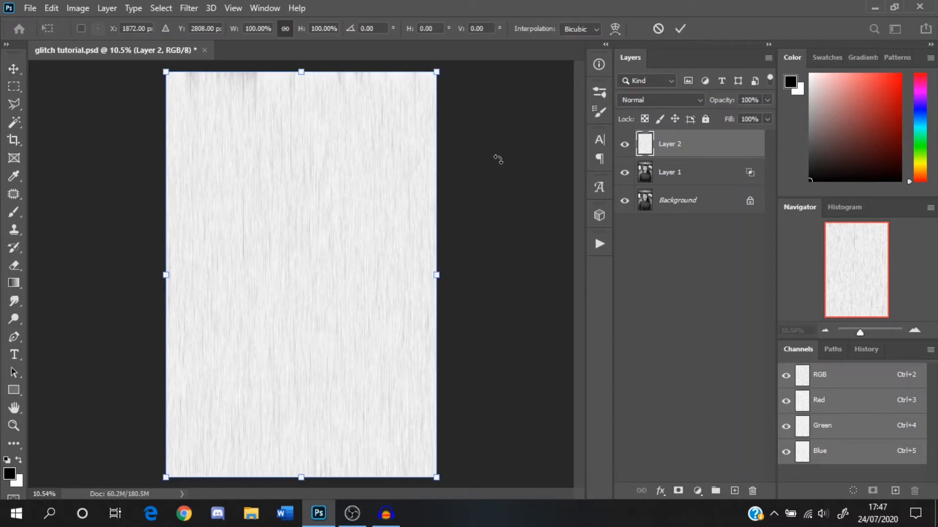
drag(497, 159, 417, 371)
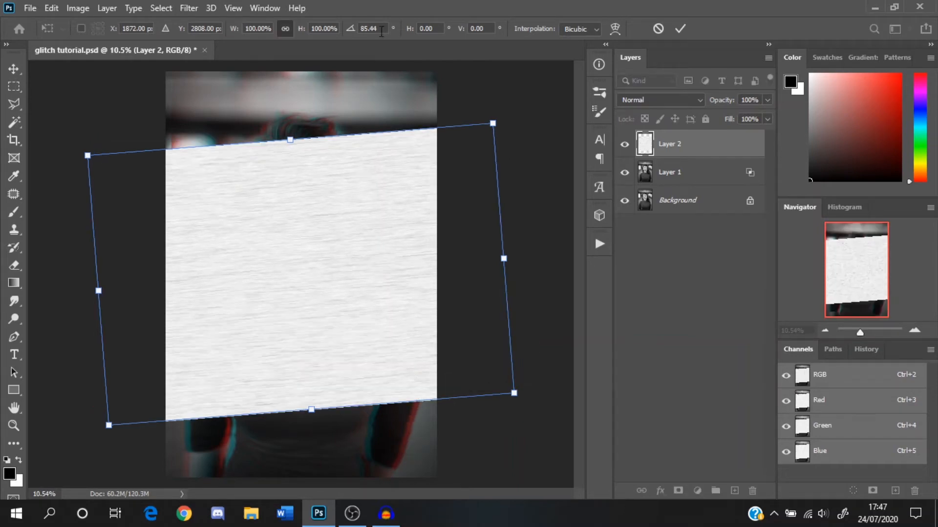
key(BackSpace)
key(BackSpace)
key(BackSpace)
key(BackSpace)
key(BackSpace)
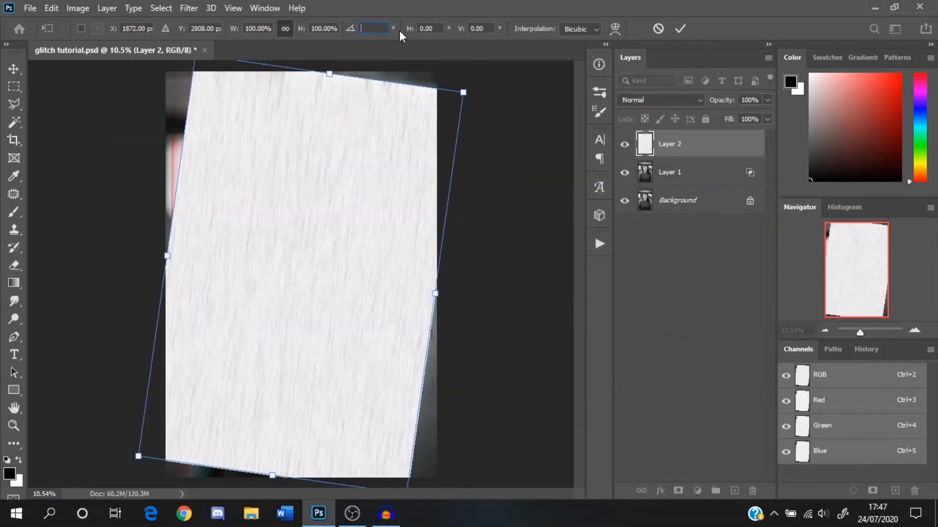
text(90)
key(Return)
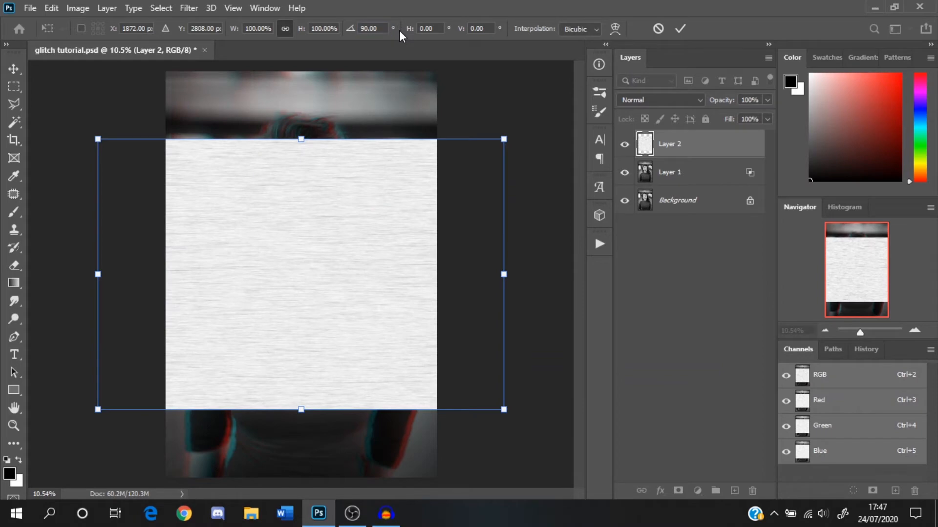
Move and scale the fibers layer to about 150% so it covers the whole photo, and set its blend mode to Multiply.
drag(317, 314, 316, 244)
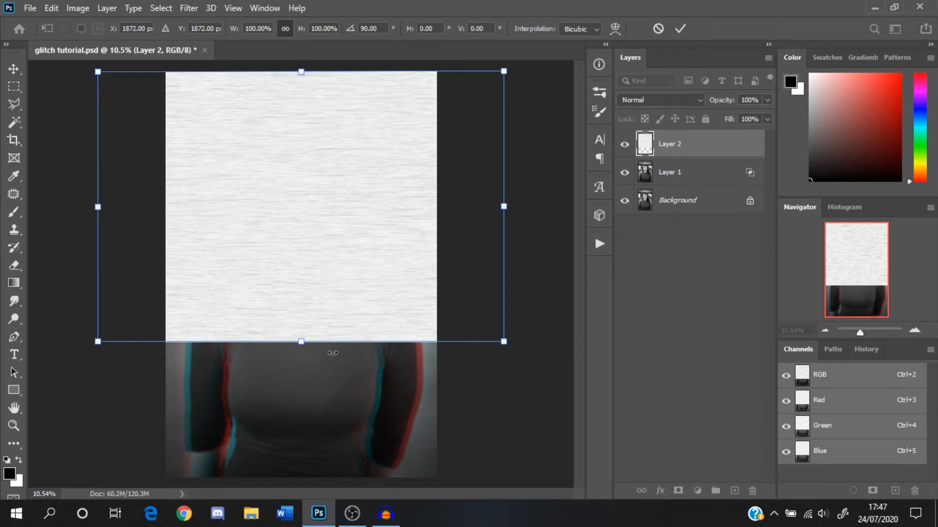
drag(495, 347, 713, 467)
drag(422, 334, 342, 349)
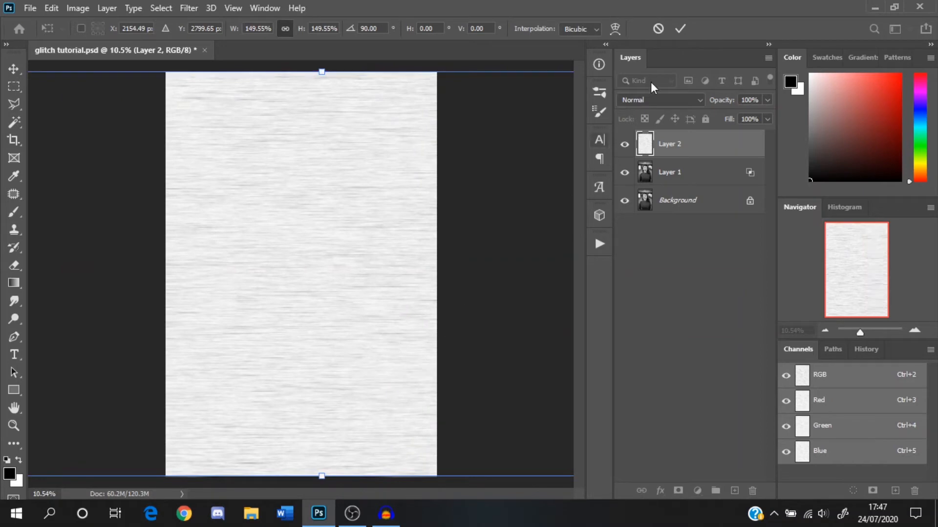
click(680, 29)
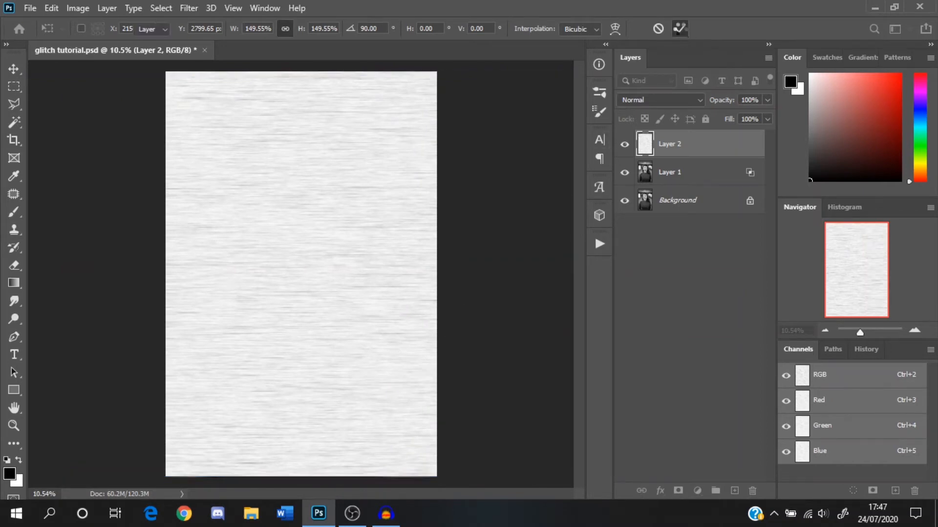
click(680, 100)
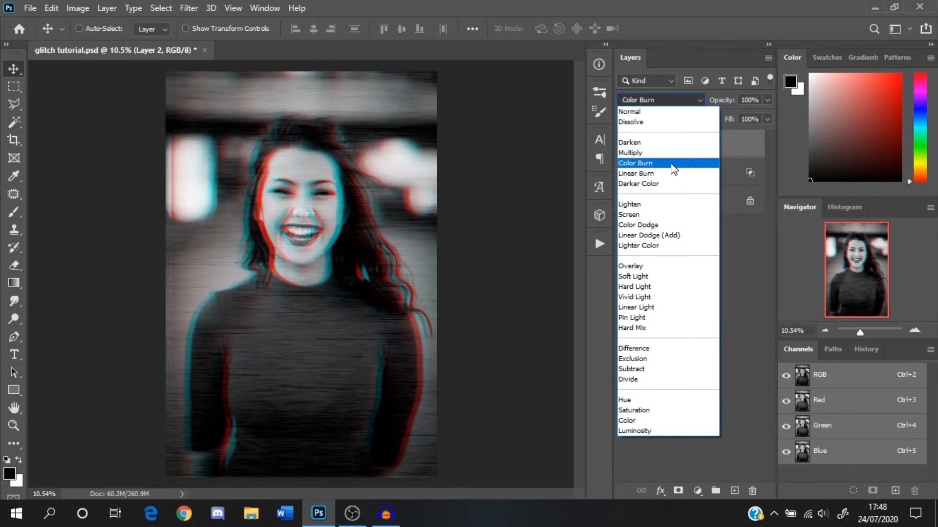
click(672, 155)
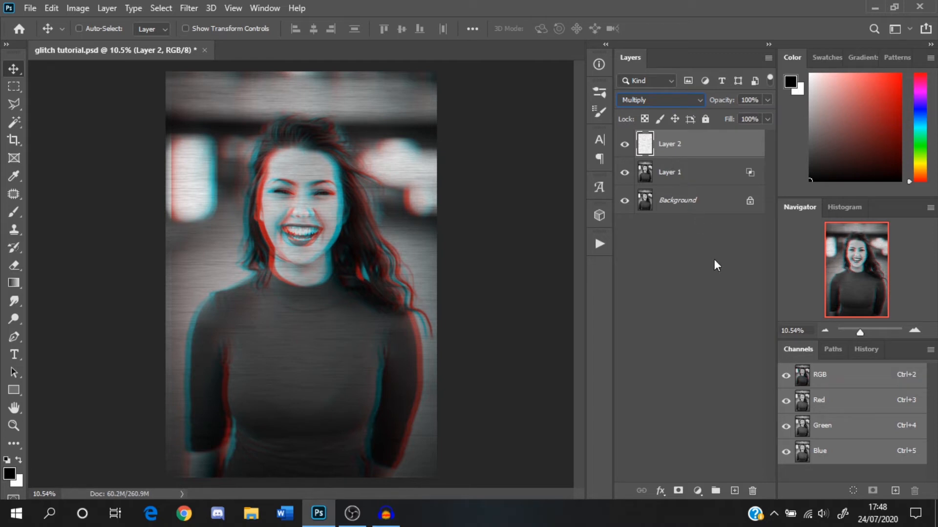
Add a layer mask to Layer 1 and brush black along the photo's outer edges to hide the color offset there.
click(697, 177)
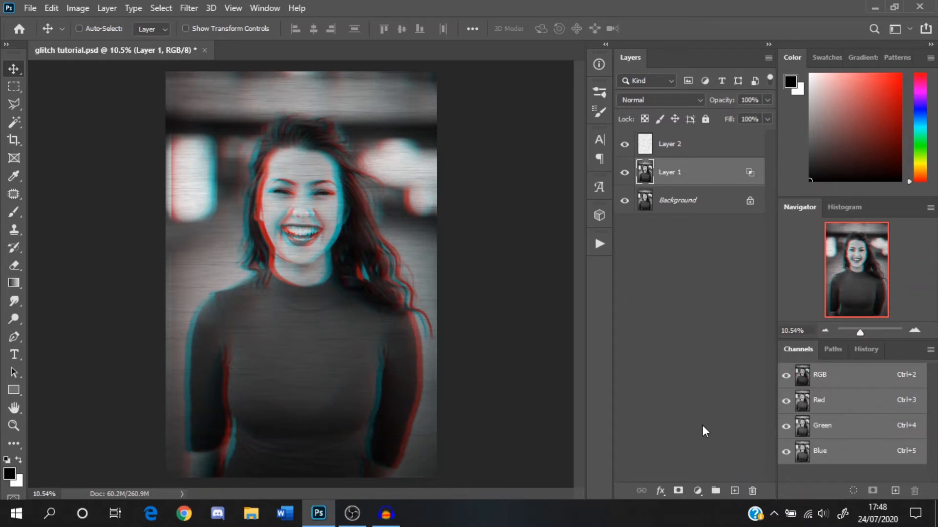
click(679, 490)
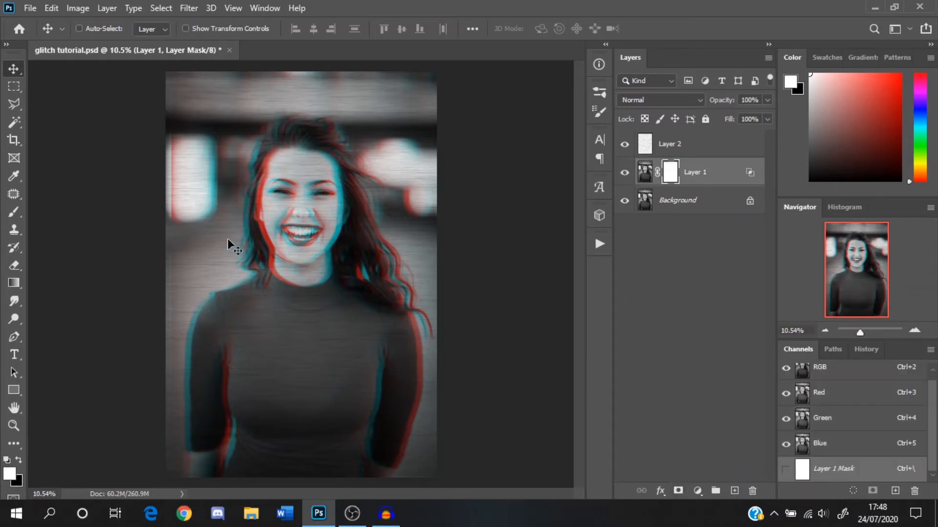
key(b)
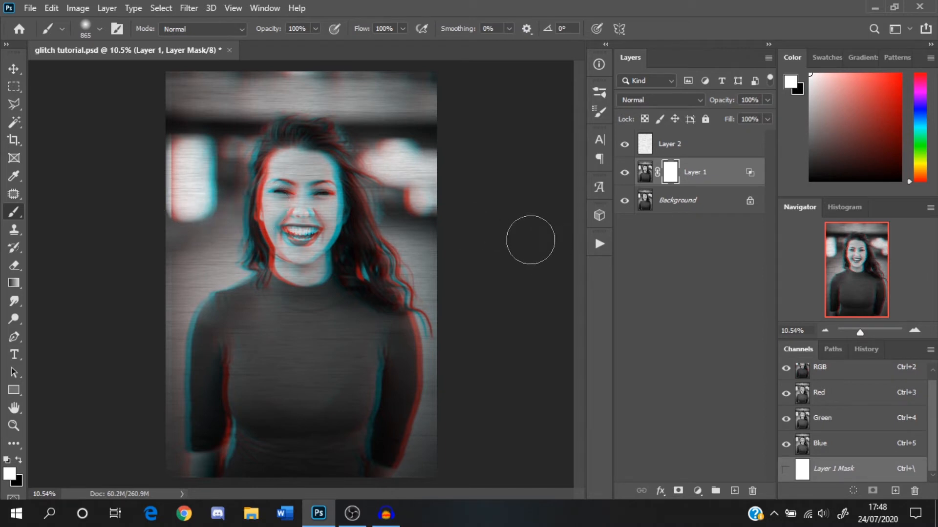
key(v)
key(b)
key(x)
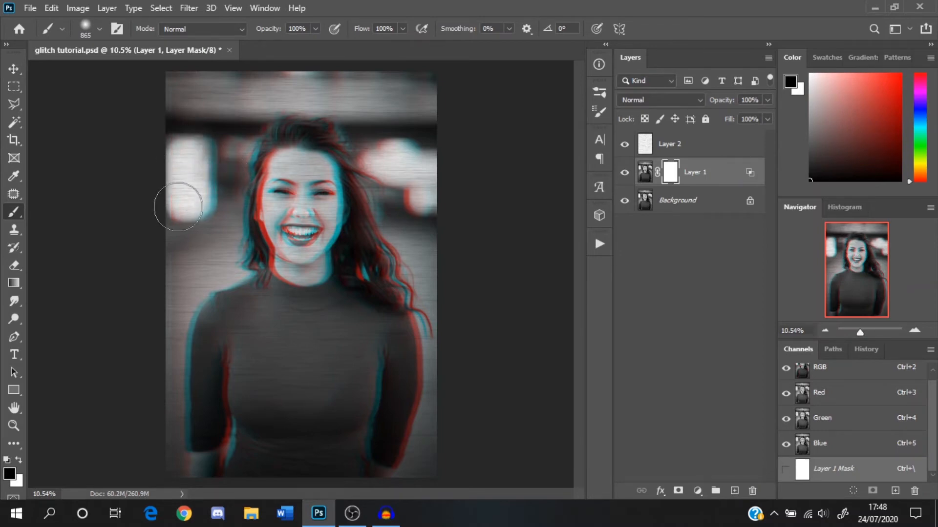
mouse_move(149, 346)
mouse_down()
mouse_move(150, 430)
mouse_move(164, 448)
mouse_up()
key(x)
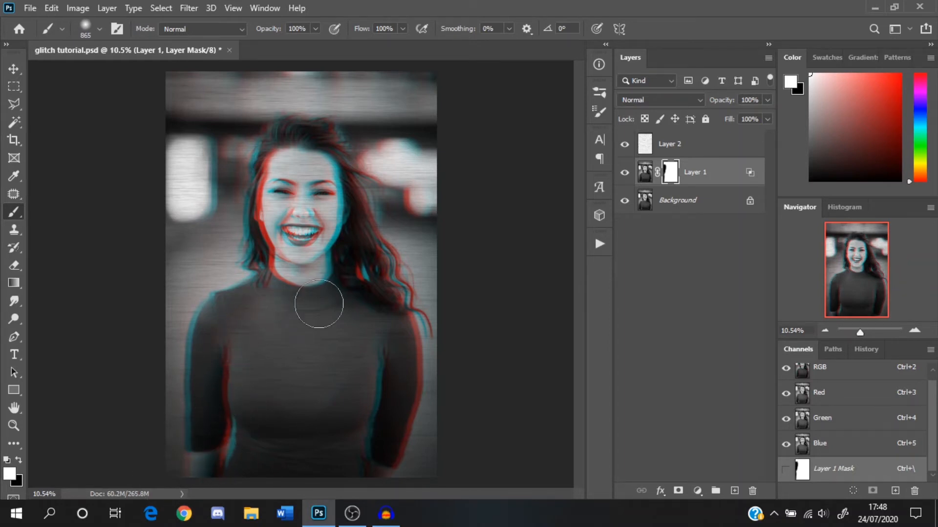
key(x)
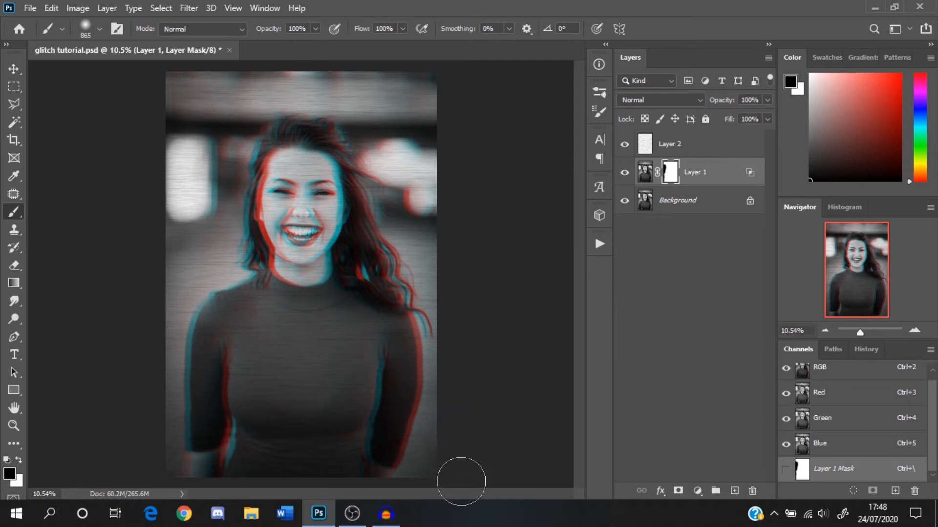
click(353, 82)
Stamp all visible layers into a new merged layer above Layer 2.
click(677, 155)
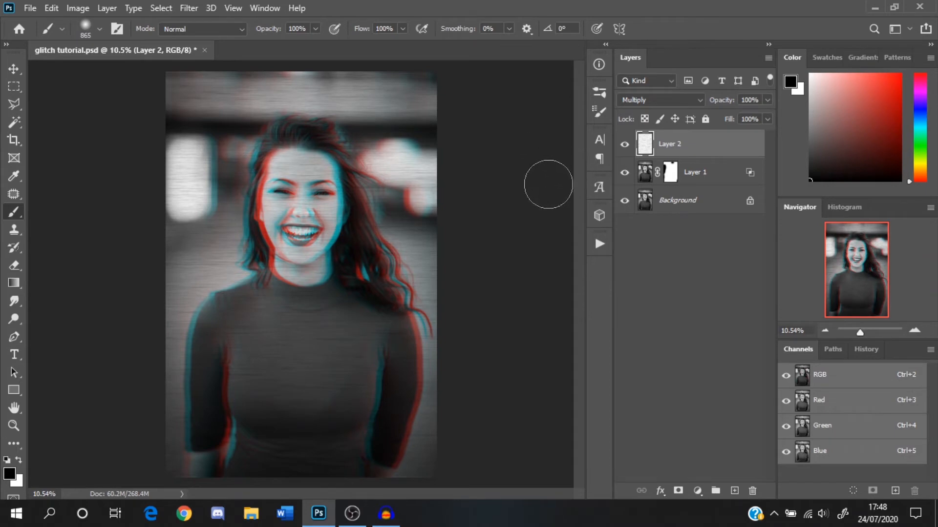
key(shift)
key(ctrl)
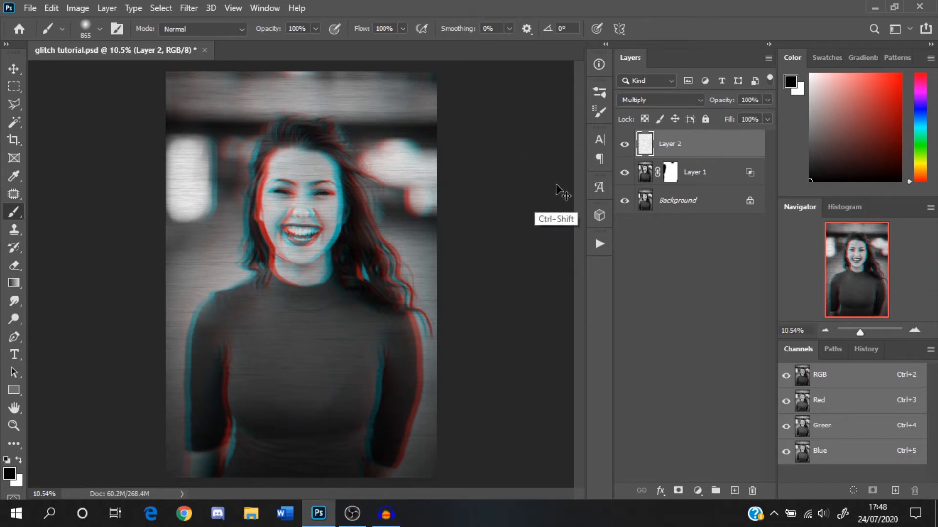
key(ctrl+shift+alt+e)
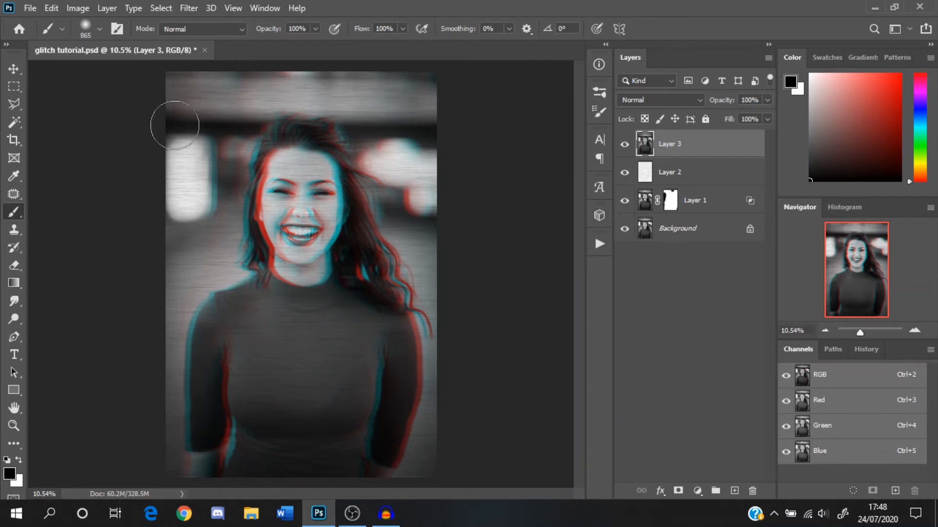
Try to select a narrow rectangular strip across the forehead on Layer 3 and move it aside.
click(15, 86)
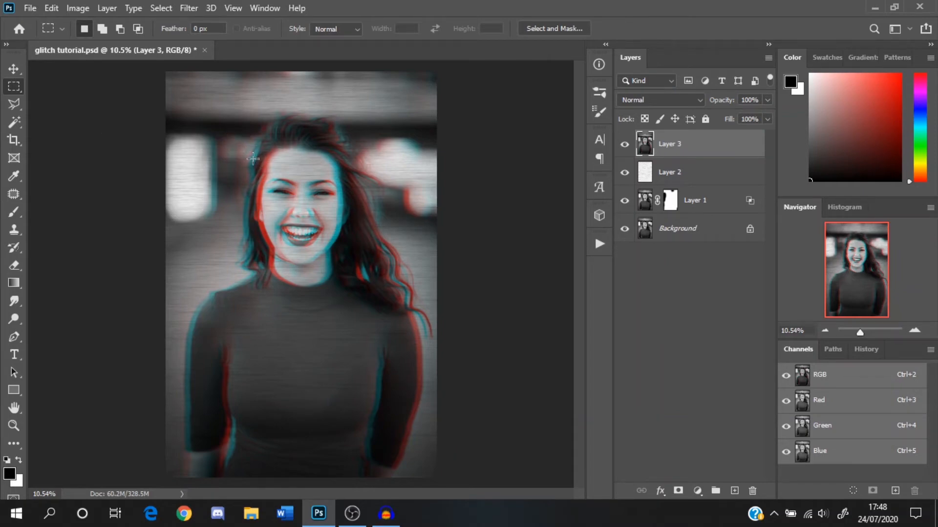
drag(233, 151, 388, 166)
key(ctrl+j)
drag(247, 150, 361, 171)
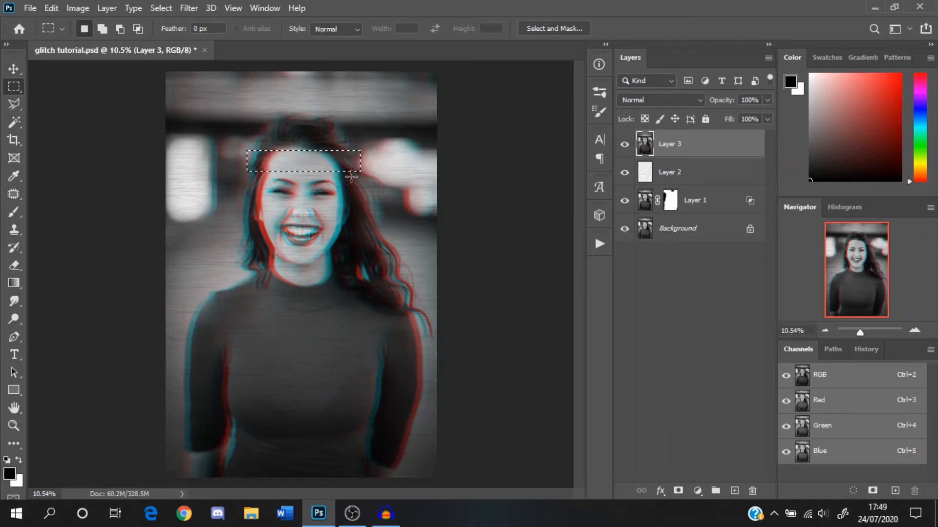
key(v)
drag(300, 163, 390, 188)
key(ctrl+z)
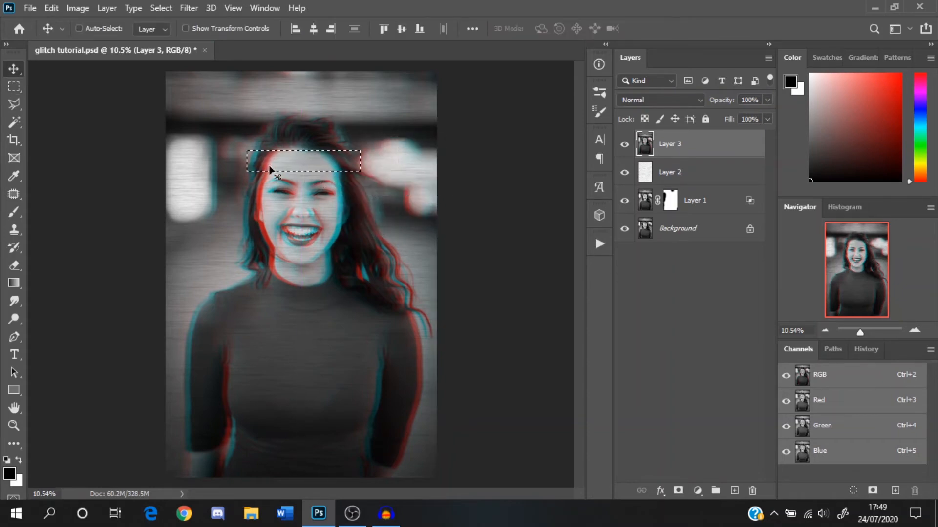
key(ctrl+d)
Select a thin horizontal strip across the lower forehead on Layer 3, shift it slightly right and down, and clear the selection.
click(15, 86)
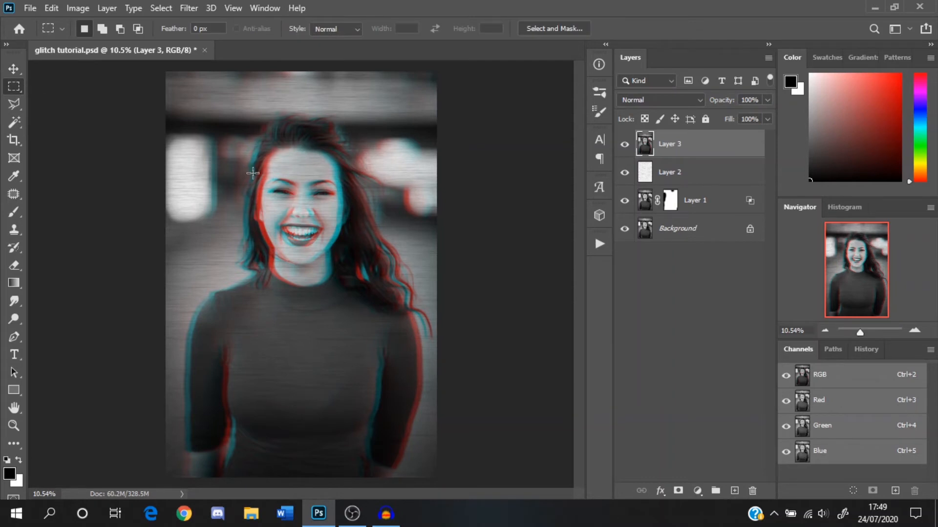
drag(225, 164, 410, 178)
key(v)
drag(338, 178, 349, 186)
key(ctrl+d)
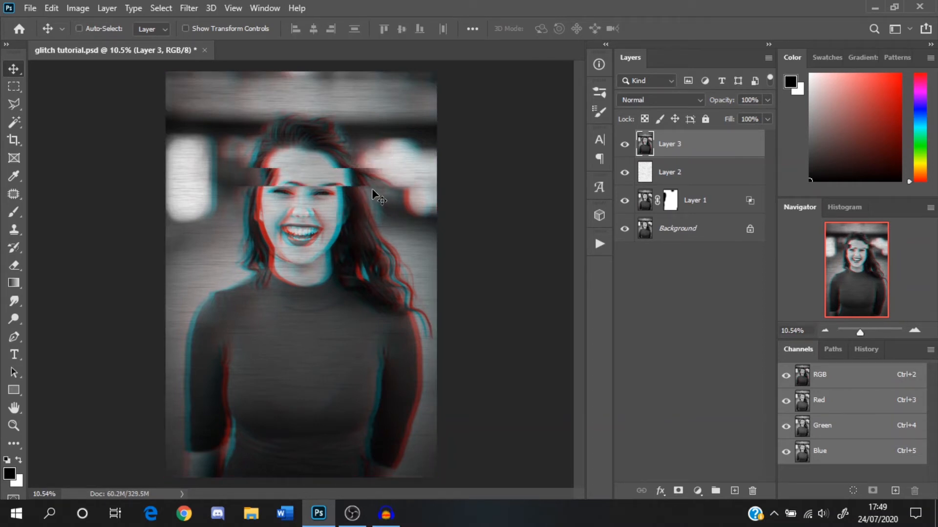
Select a thin horizontal strip across the nose on Layer 3, shift it slightly left, and clear the selection.
key(b)
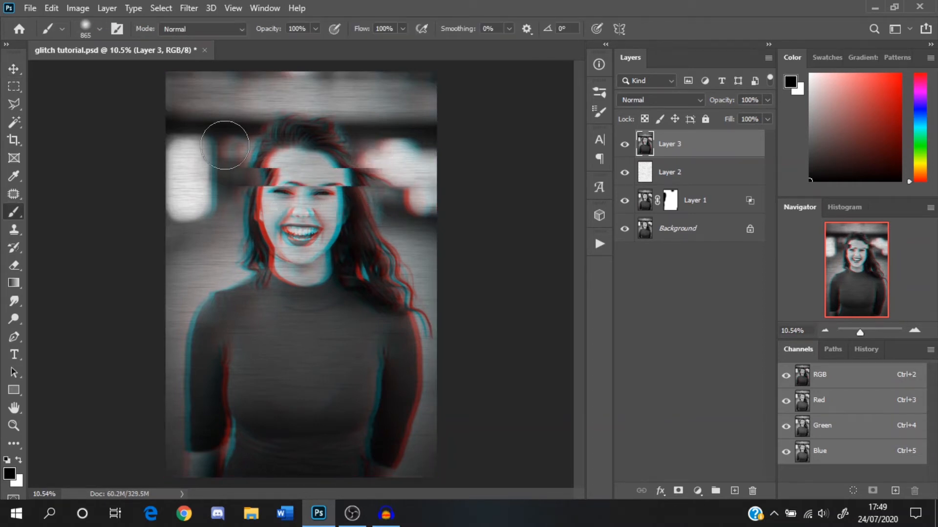
click(15, 84)
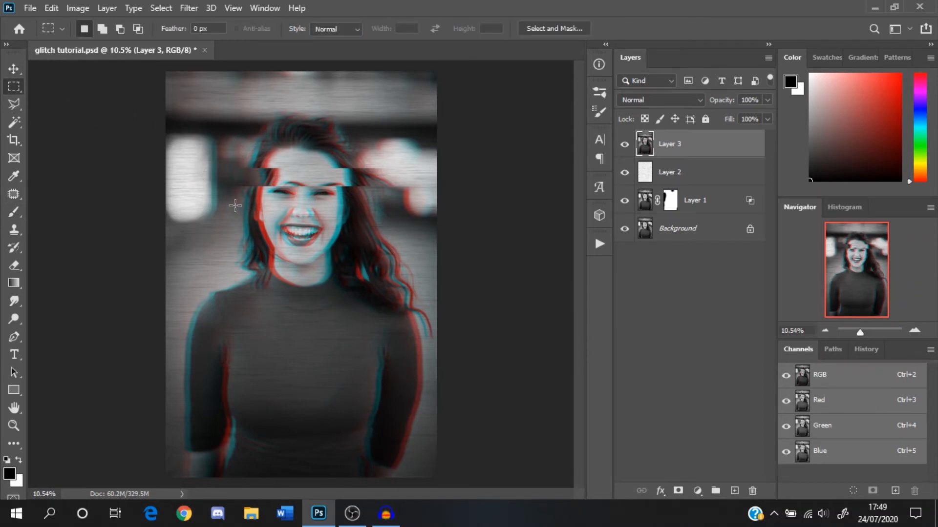
drag(227, 204, 394, 214)
key(v)
drag(335, 212, 330, 212)
key(ctrl+d)
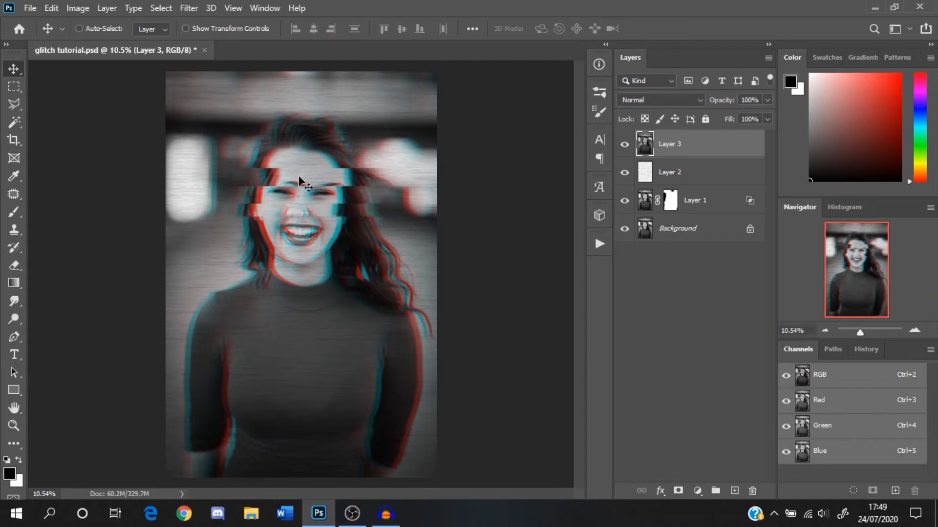
Select a thin strip across the hairline on Layer 3, shift it slightly sideways, and clear the selection.
key(m)
mouse_move(251, 149)
mouse_down()
mouse_move(390, 152)
mouse_move(236, 150)
mouse_up()
key(v)
mouse_move(293, 155)
mouse_down()
mouse_move(299, 150)
mouse_move(291, 151)
mouse_up()
key(ctrl+d)
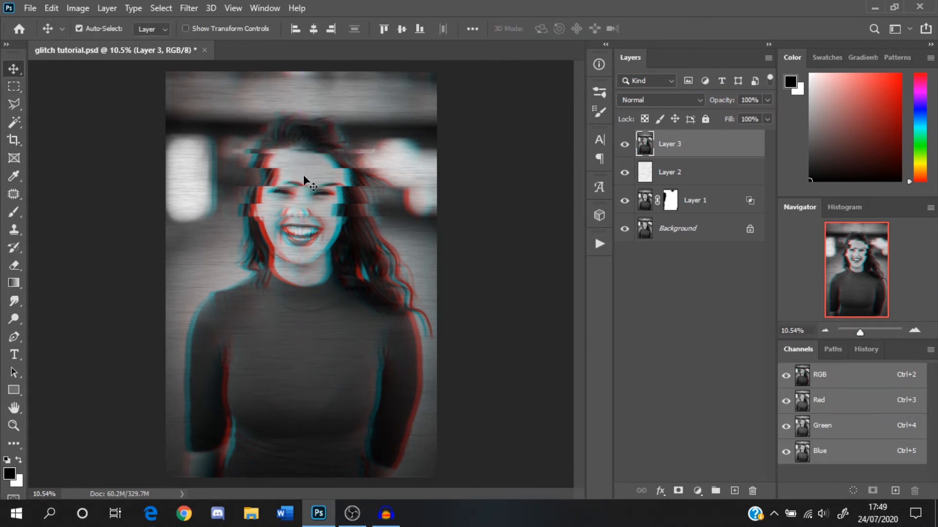
Select a thin strip across the chin and hair on Layer 3, shift it right, and clear the selection.
click(15, 88)
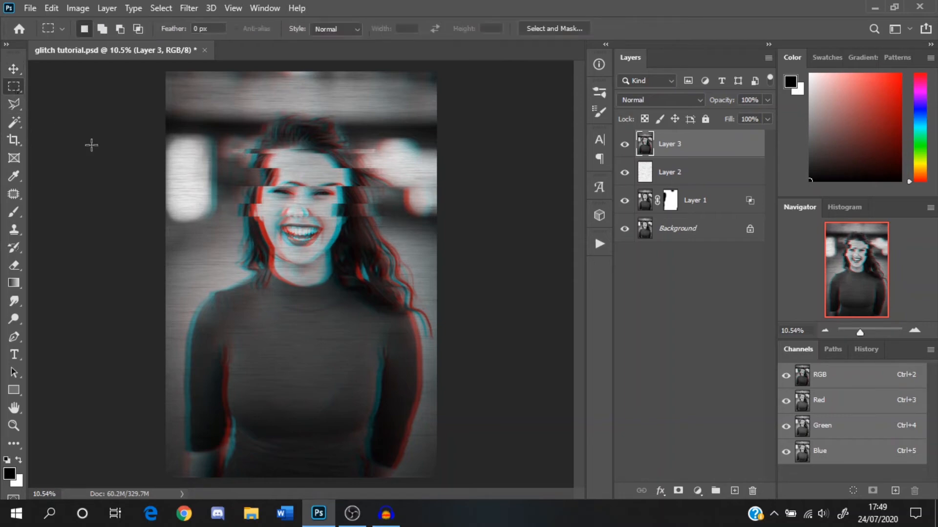
drag(233, 239, 383, 253)
key(v)
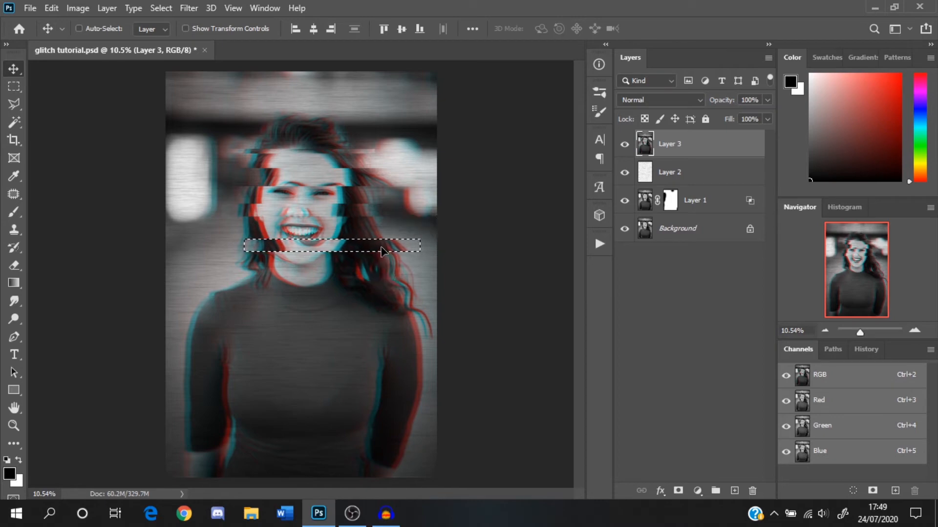
key(ctrl+d)
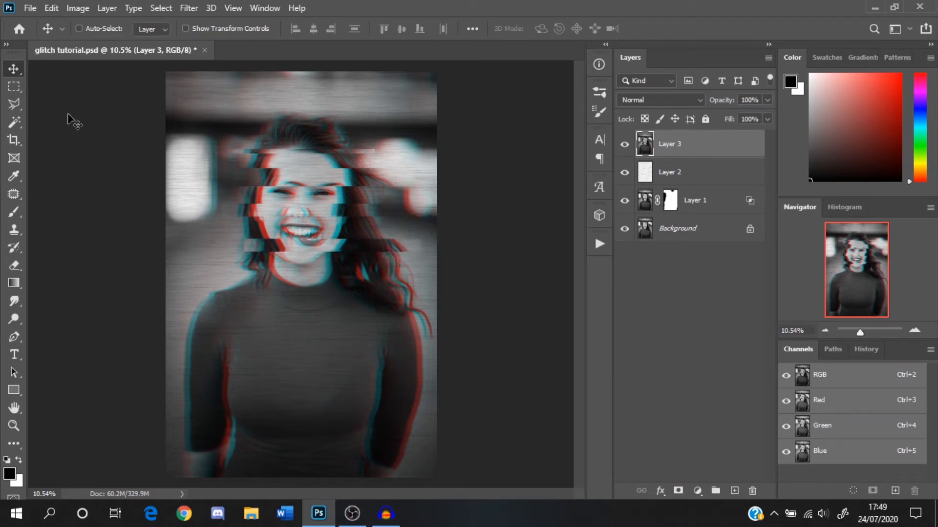
Select a wider horizontal strip across the shoulders on Layer 3 and shift it sideways.
key(m)
drag(192, 294, 418, 320)
key(v)
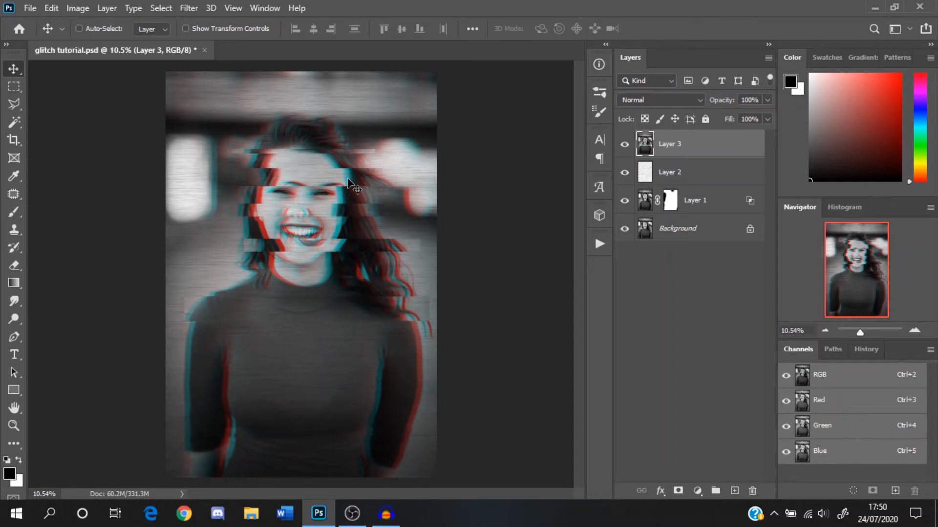
Select a thin strip across the chest and both arms on Layer 3, shift it left, and clear the selection.
click(22, 88)
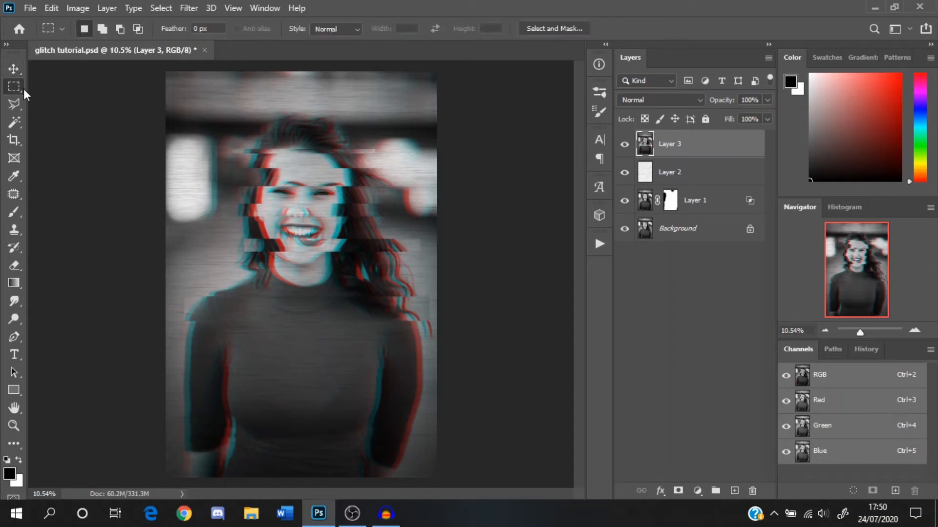
drag(182, 372, 447, 382)
key(v)
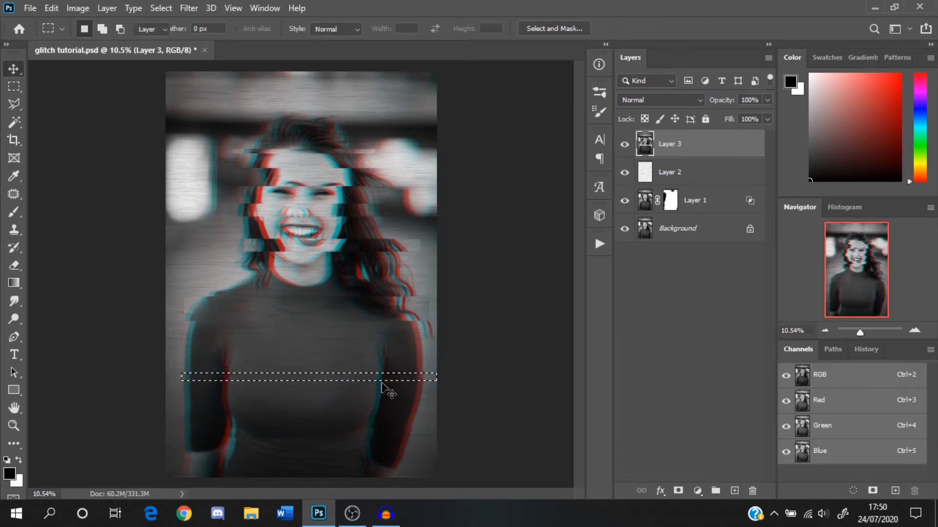
mouse_move(382, 383)
mouse_down()
mouse_move(371, 382)
mouse_move(388, 386)
mouse_up()
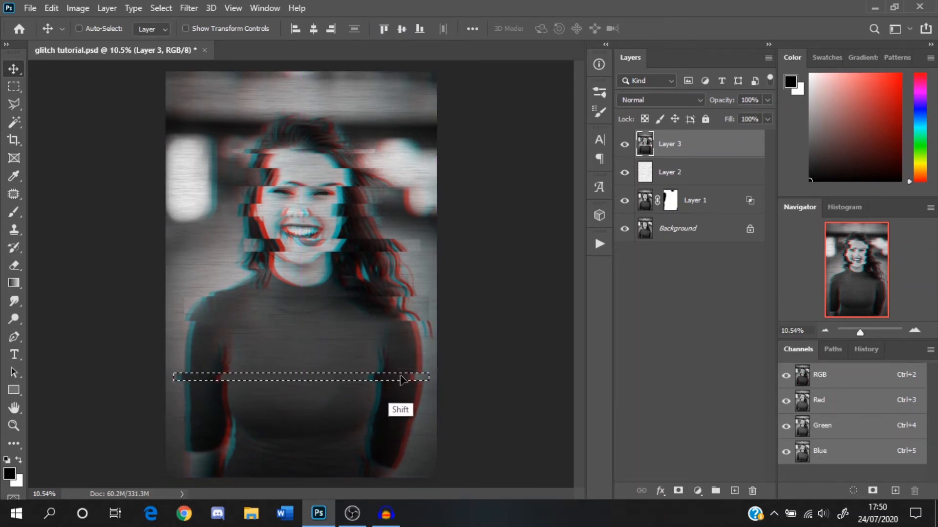
key(ctrl+d)
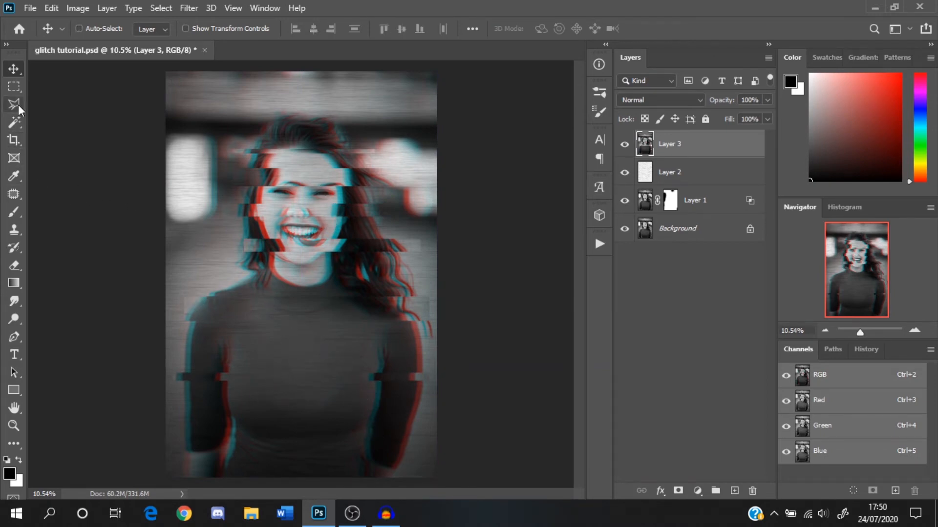
Offset a very thin strip across the upper arms, just below the shoulders, on Layer 3 and clear the selection.
key(m)
drag(186, 330, 375, 351)
key(v)
key(ctrl)
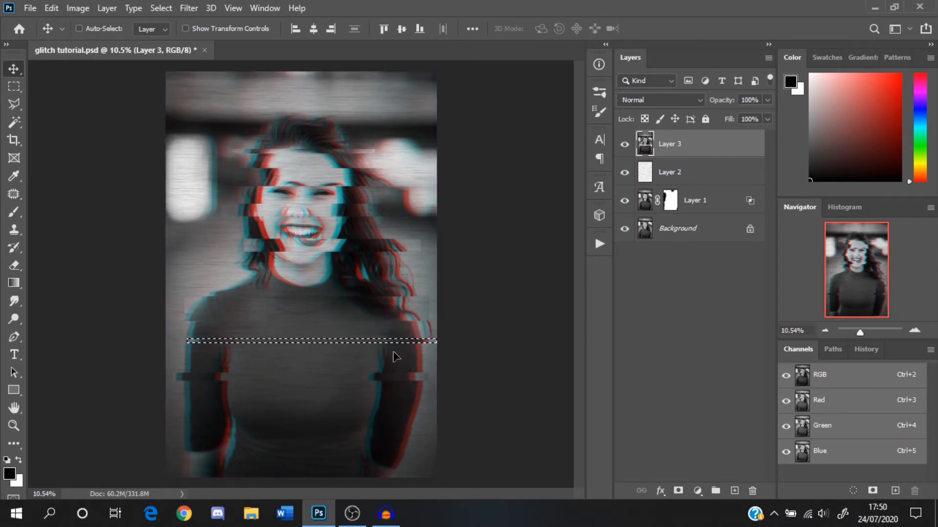
key(ctrl+d)
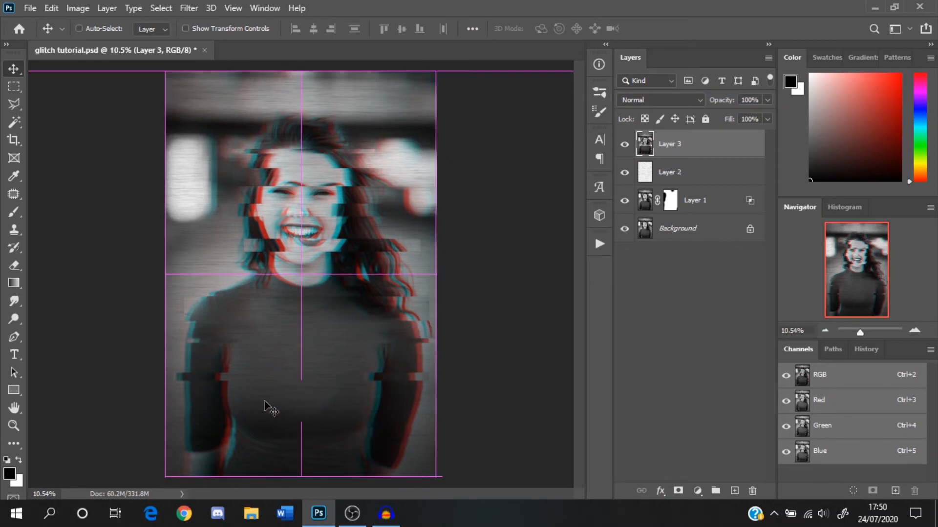
Select a thin strip across the lower chest and elbows on Layer 3, shift it right, and clear the selection.
click(10, 90)
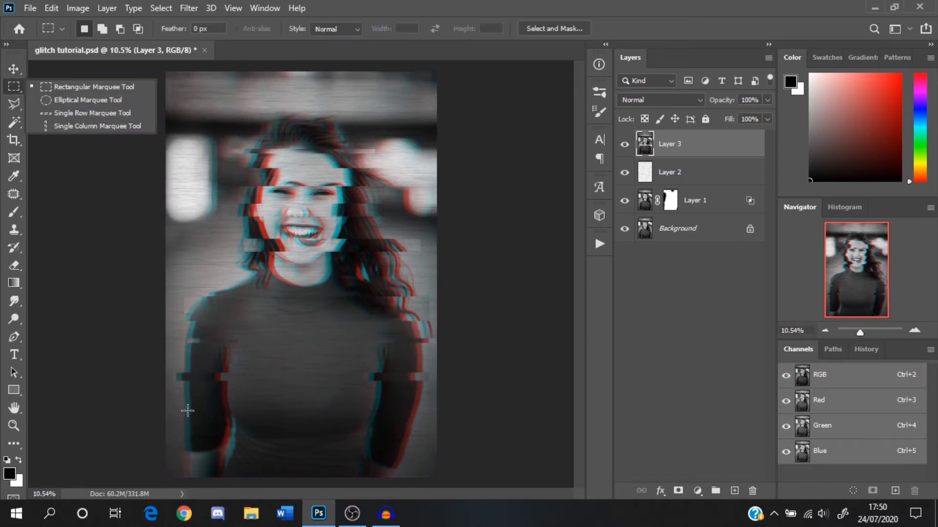
drag(178, 403, 424, 413)
key(v)
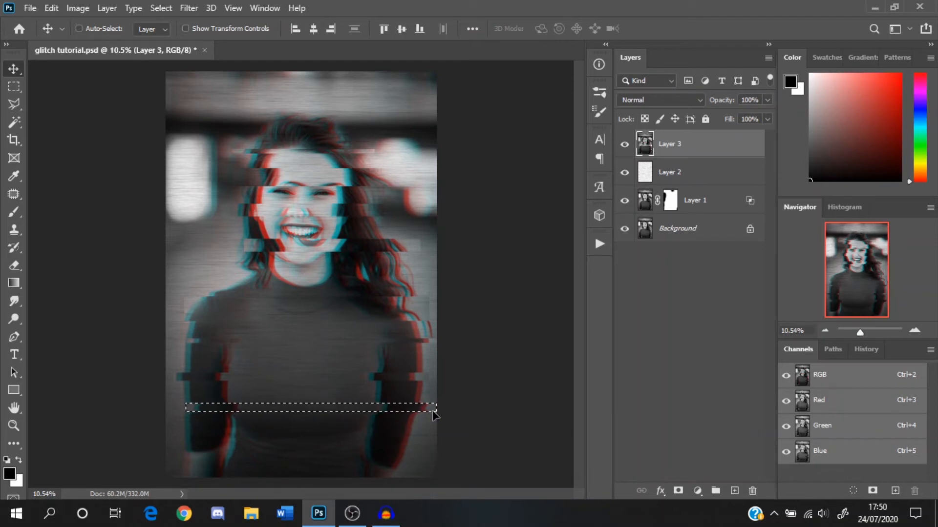
key(ctrl+d)
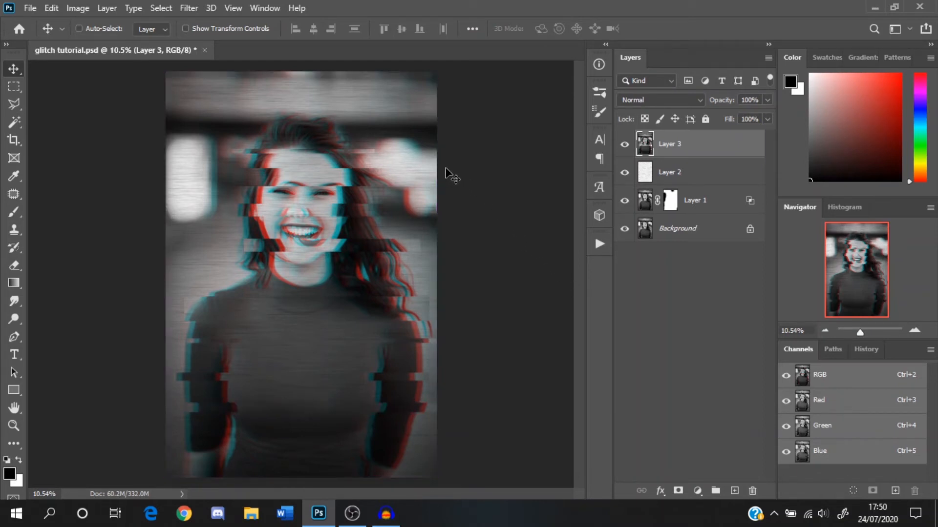
Select a thin strip across the top of the hair on Layer 3, shift it left, and clear the selection.
click(22, 84)
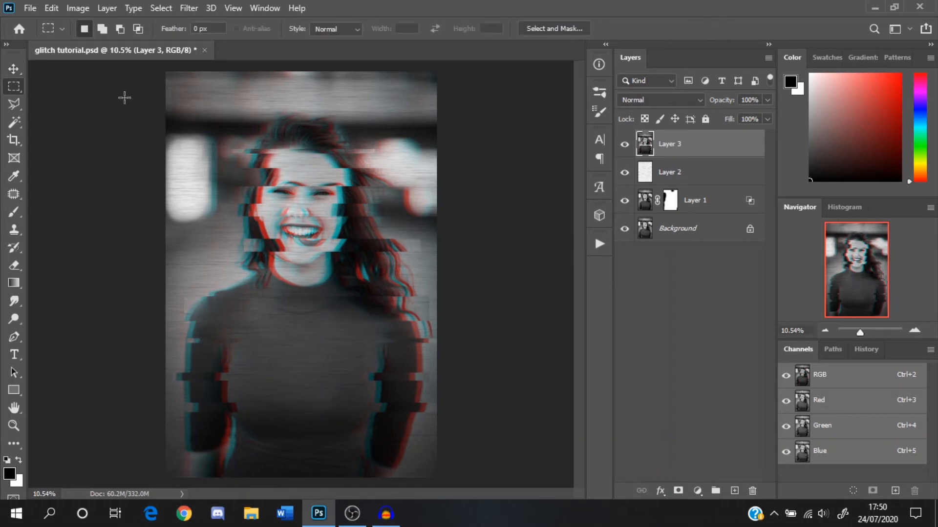
drag(258, 121, 377, 127)
key(v)
drag(319, 125, 304, 125)
key(ctrl+d)
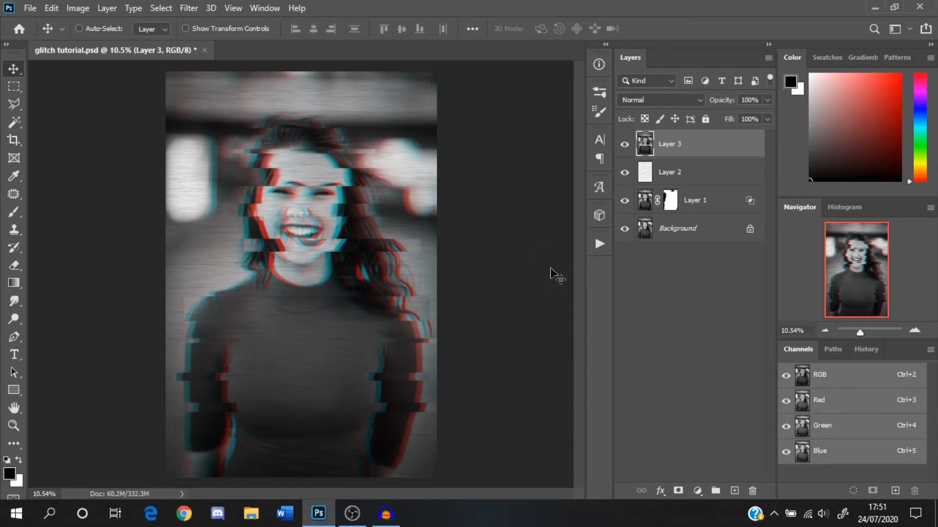
Sample a red from the photo and draw a thin rectangle shape about 323 by 38 px over the bright background beside the head.
click(15, 386)
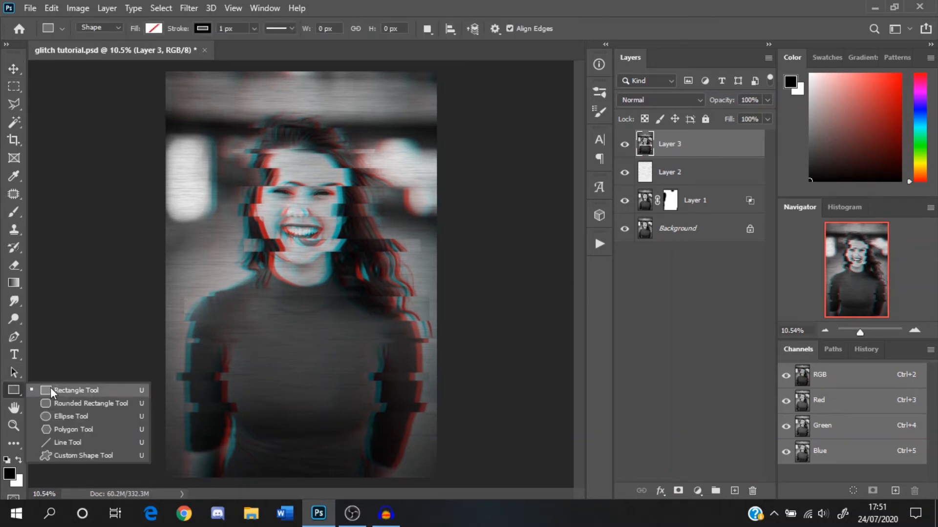
click(52, 389)
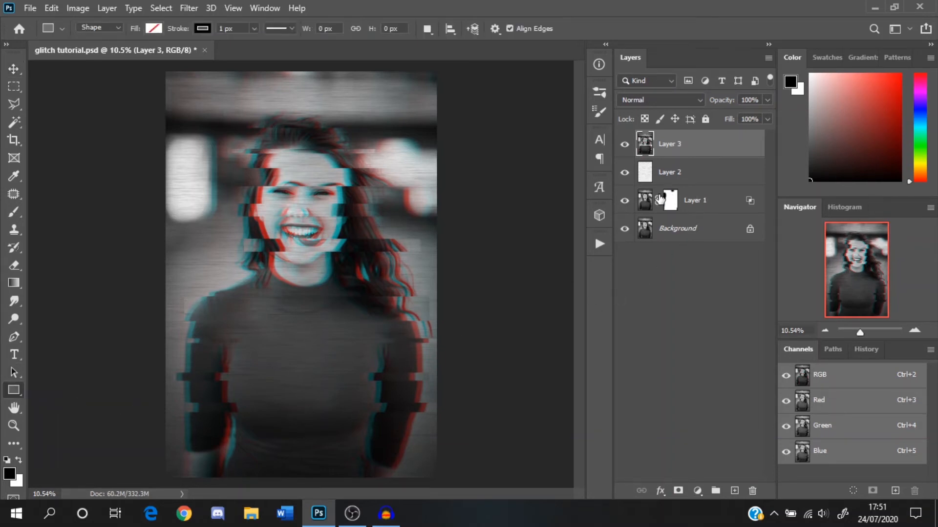
alt+click(262, 228)
drag(386, 146, 409, 147)
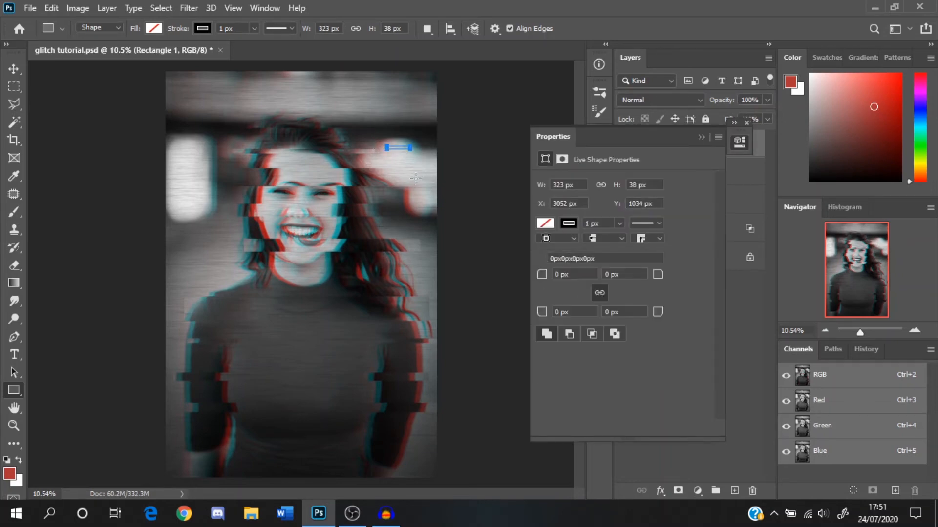
Fill the rectangle with the recently used red, remove its stroke, and collapse its shape properties.
click(156, 28)
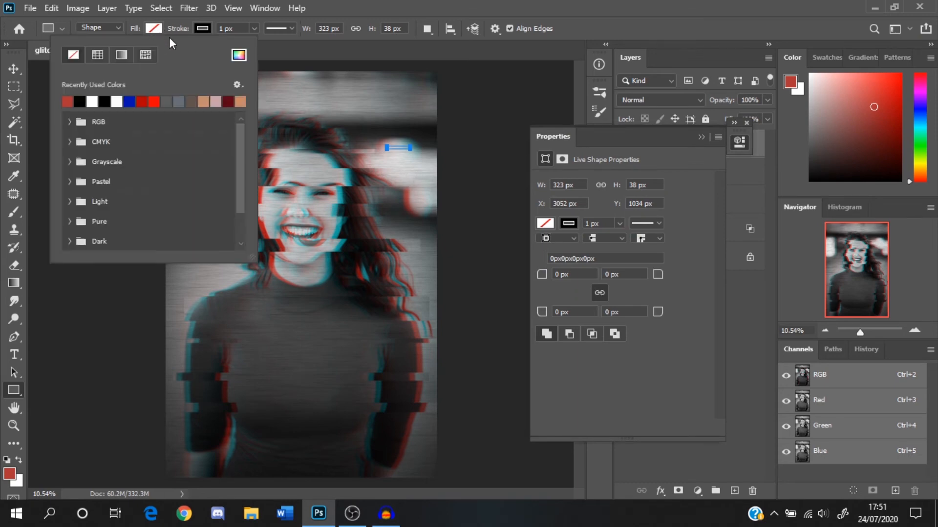
click(67, 102)
click(356, 1)
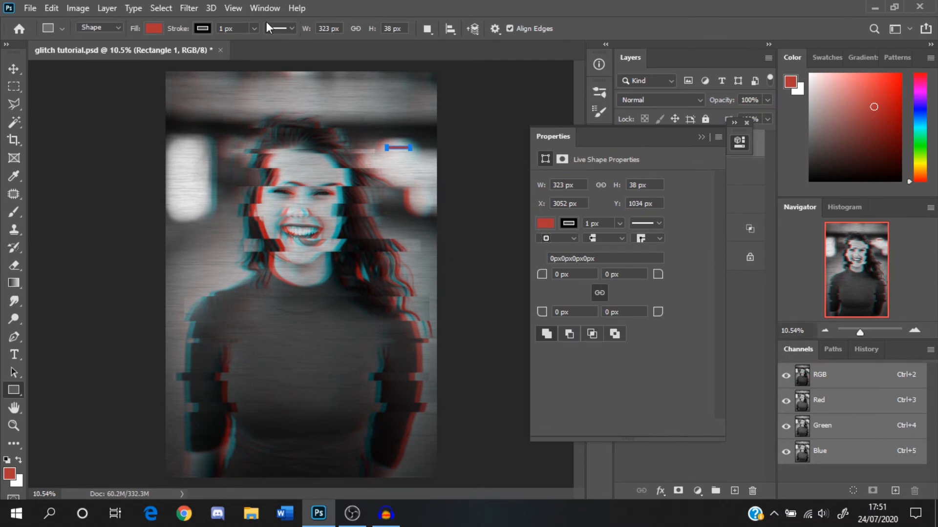
click(203, 29)
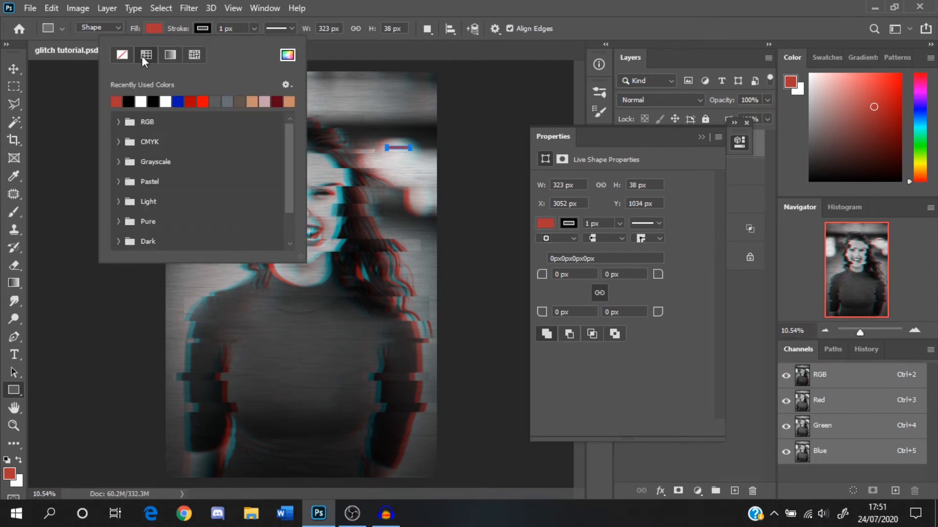
click(121, 53)
click(304, 6)
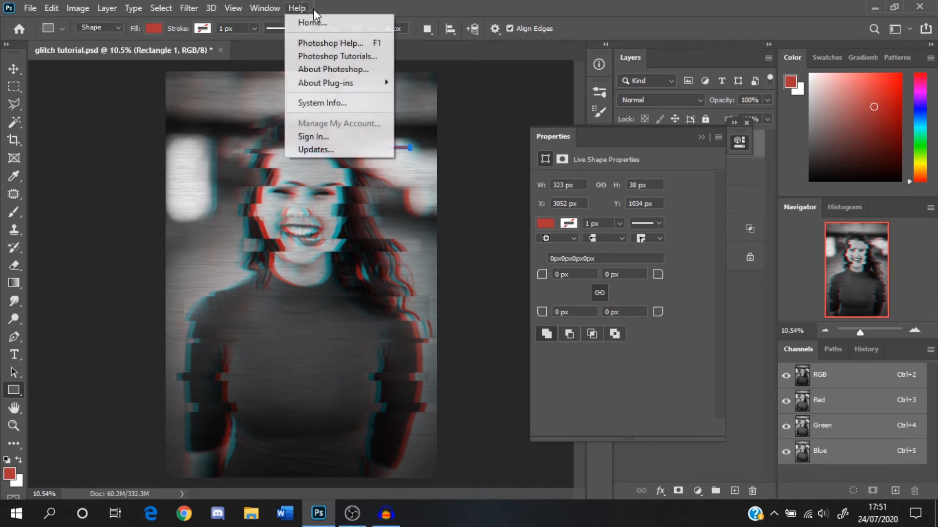
click(394, 8)
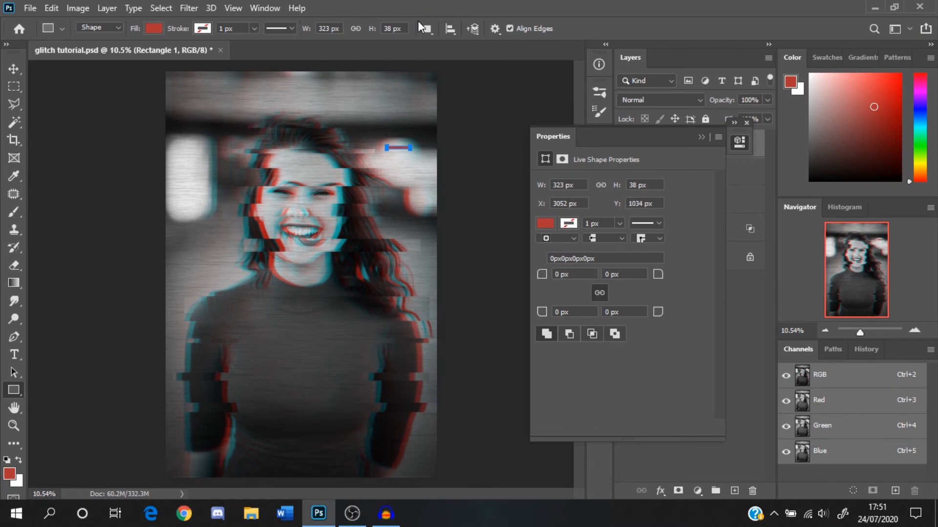
click(703, 138)
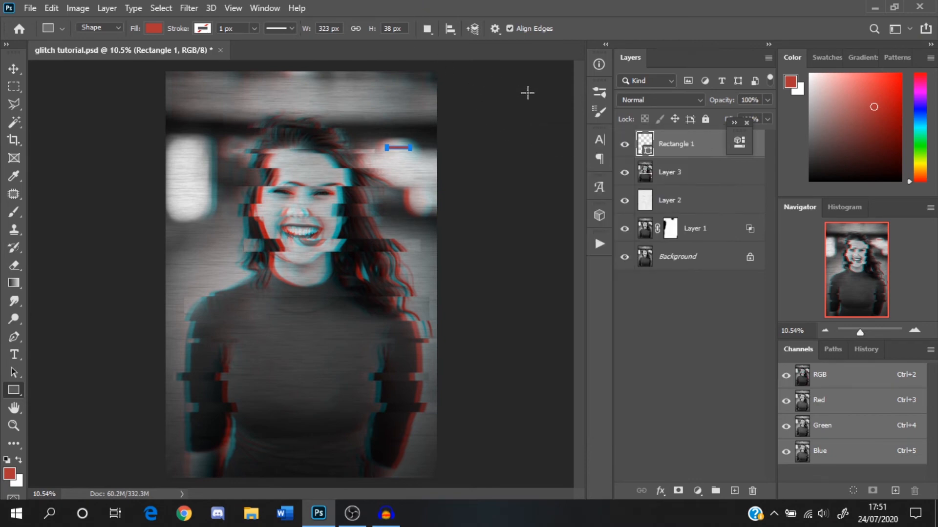
click(701, 169)
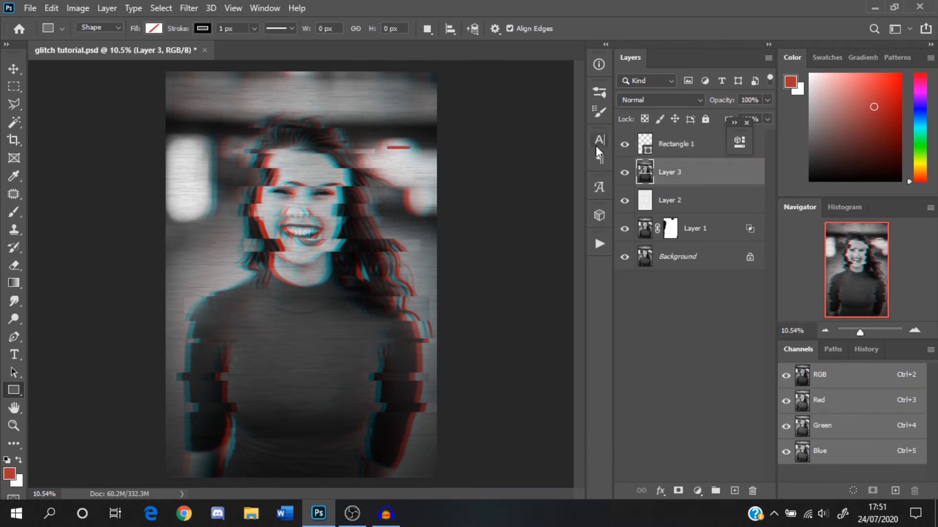
key(v)
drag(391, 153, 214, 204)
key(ctrl+z)
Move the red bar beside the forehead and place a copy scaled to about 66% on the bright background light at the image's left.
click(668, 146)
key(ctrl)
key(ctrl+t)
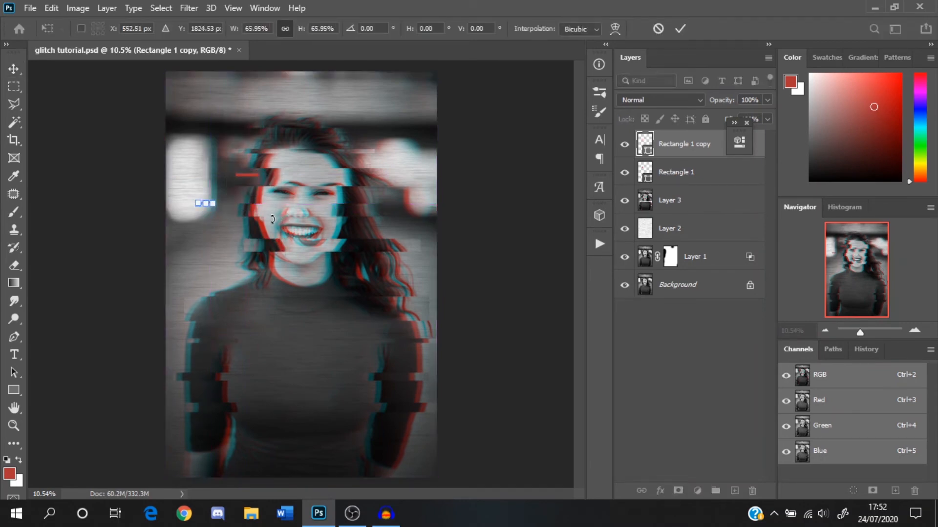
click(680, 29)
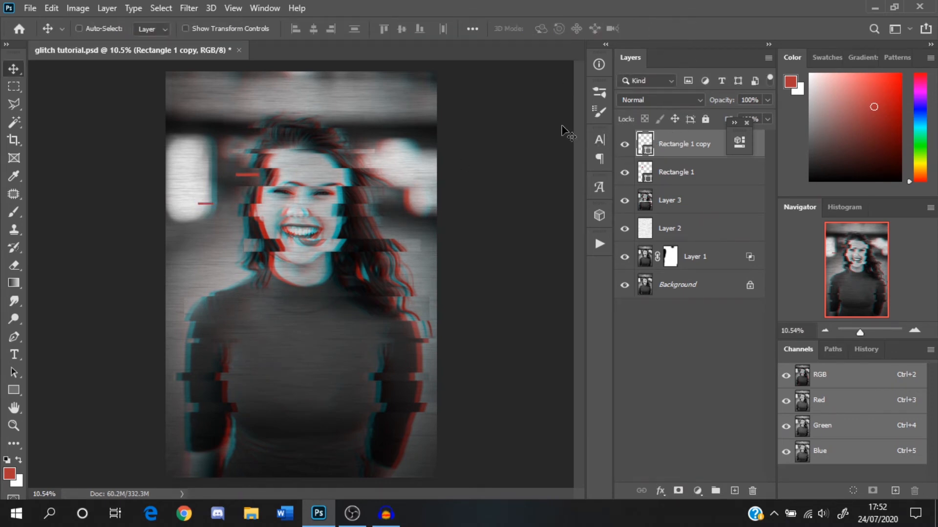
Copy the small red bar to beside the upper arm at the image's left edge and fill the copy with sampled teal 3b7272.
key(ctrl)
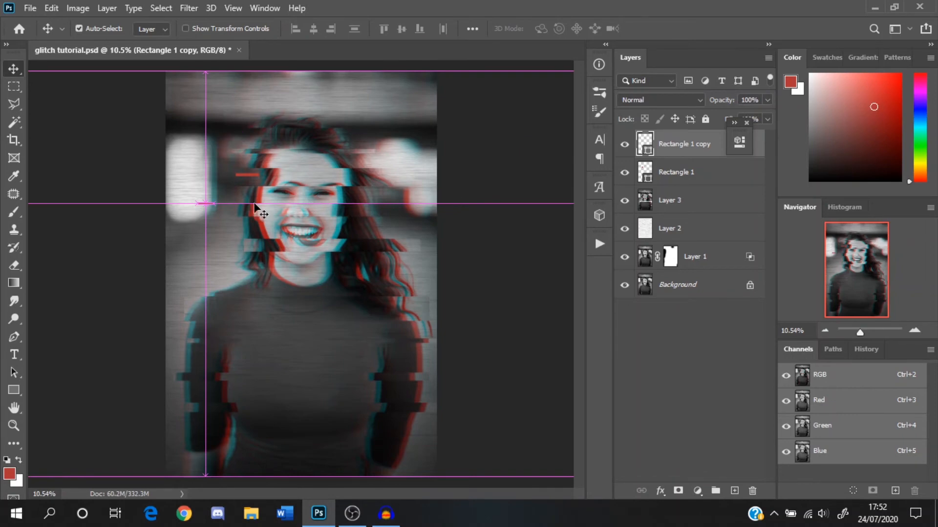
drag(254, 207, 185, 337)
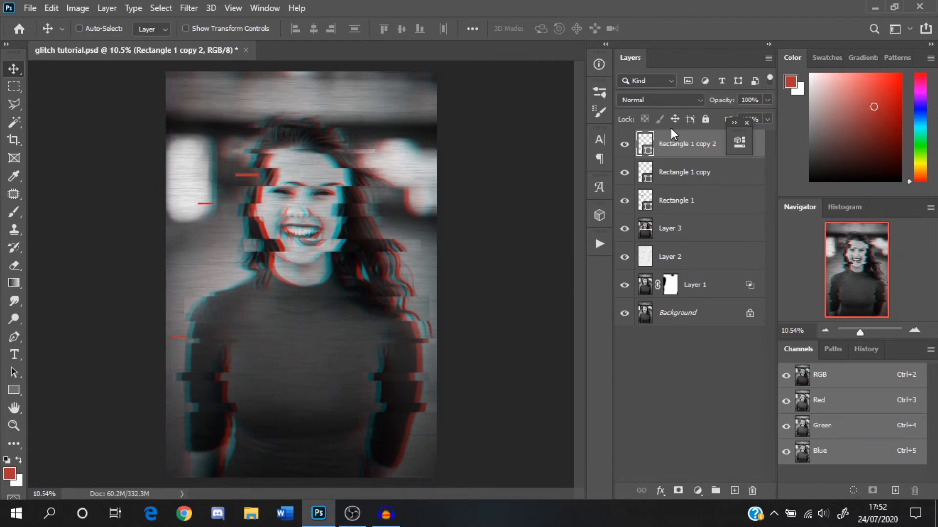
double_click(643, 146)
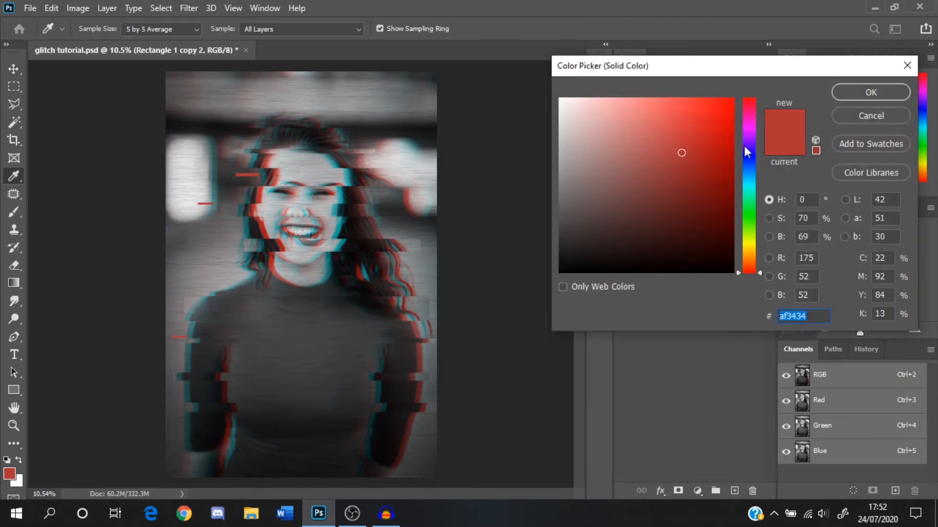
click(195, 324)
click(194, 324)
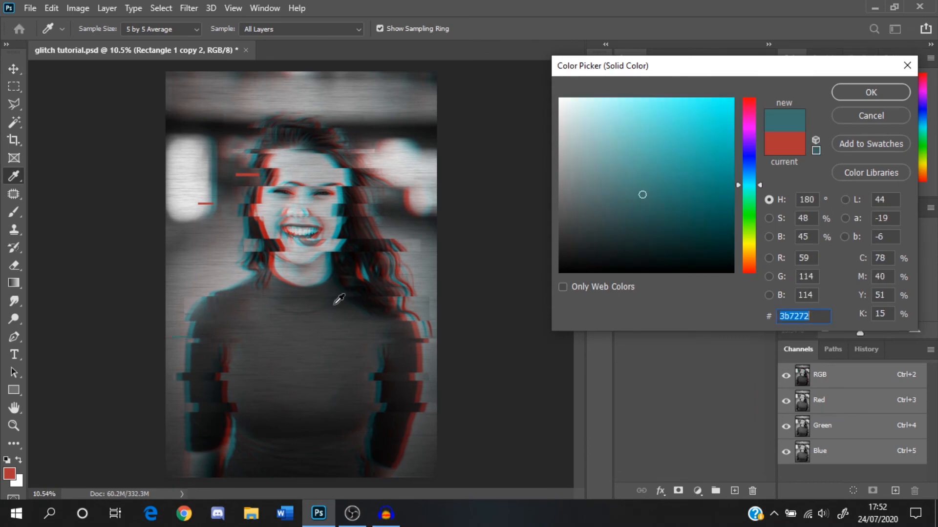
click(855, 91)
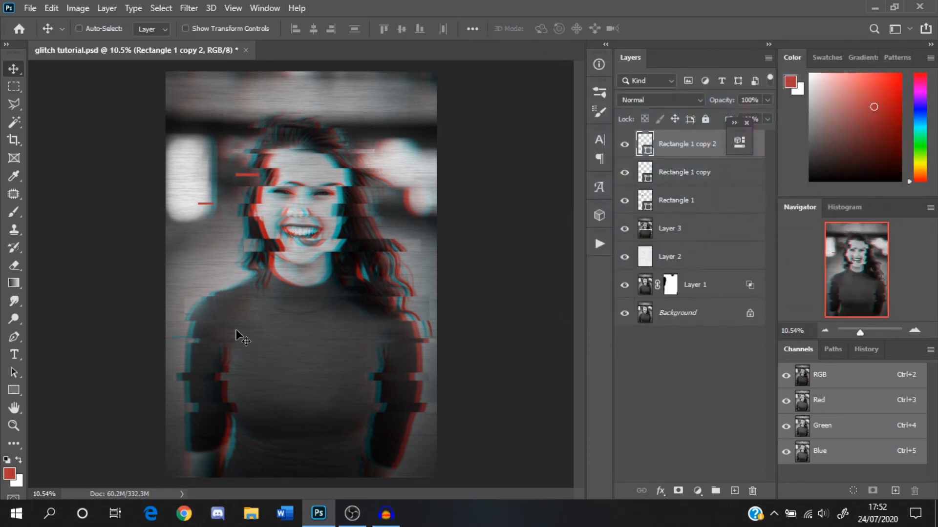
Enlarge the teal bar and move it up beside the top of the shoulder at the image's left edge.
key(ctrl+t)
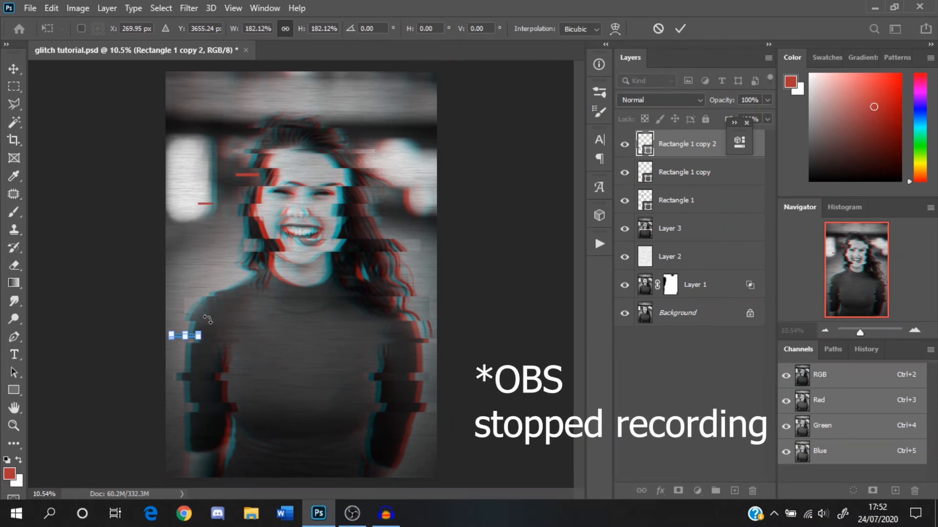
drag(199, 332, 182, 296)
click(680, 30)
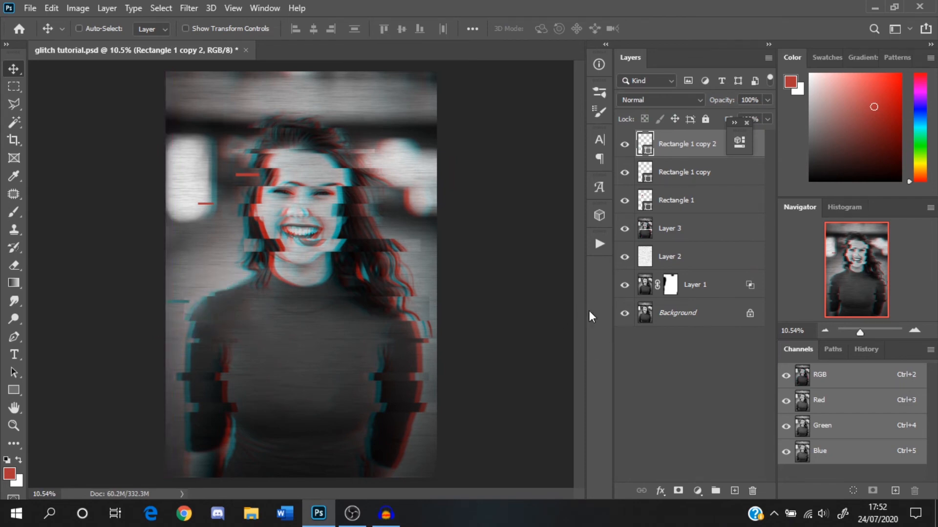
Place a copy of the teal bar lower down beside the forearm and recolor it with the darker sampled teal 193434.
key(shift)
drag(223, 285, 175, 443)
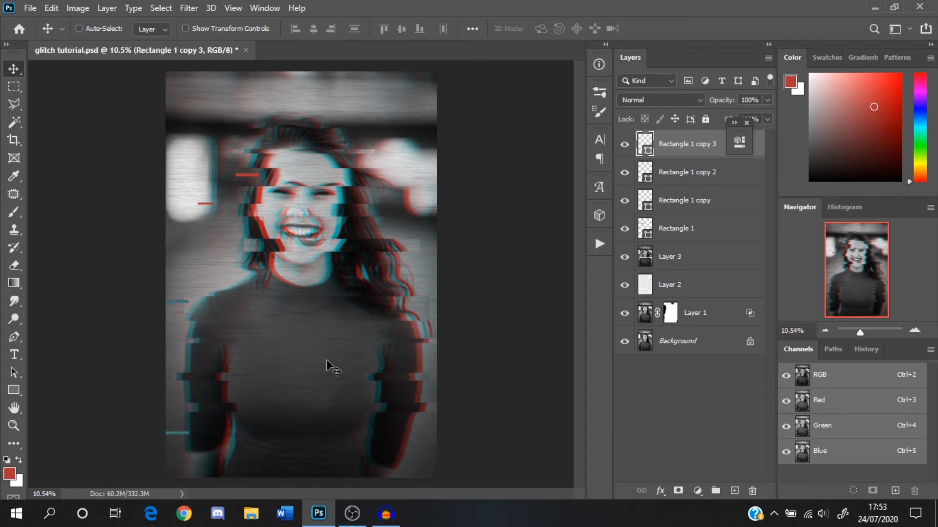
double_click(644, 151)
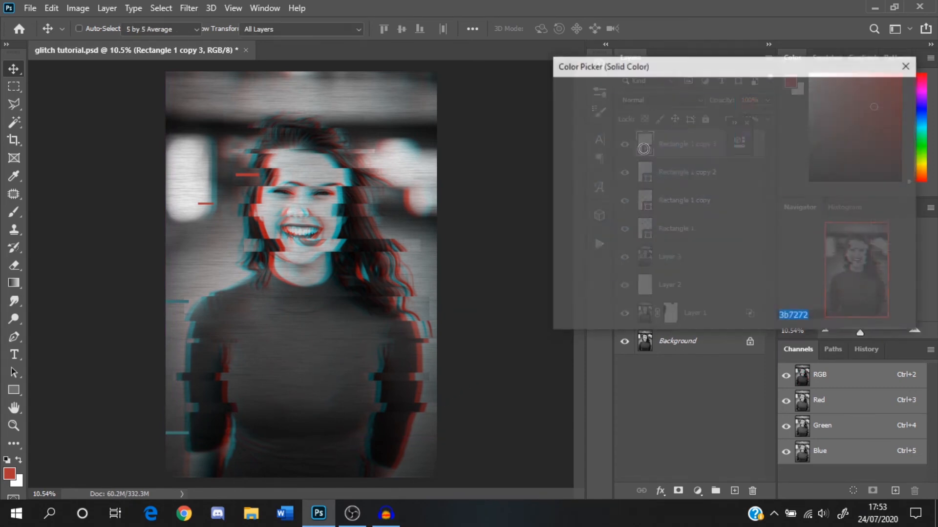
click(193, 415)
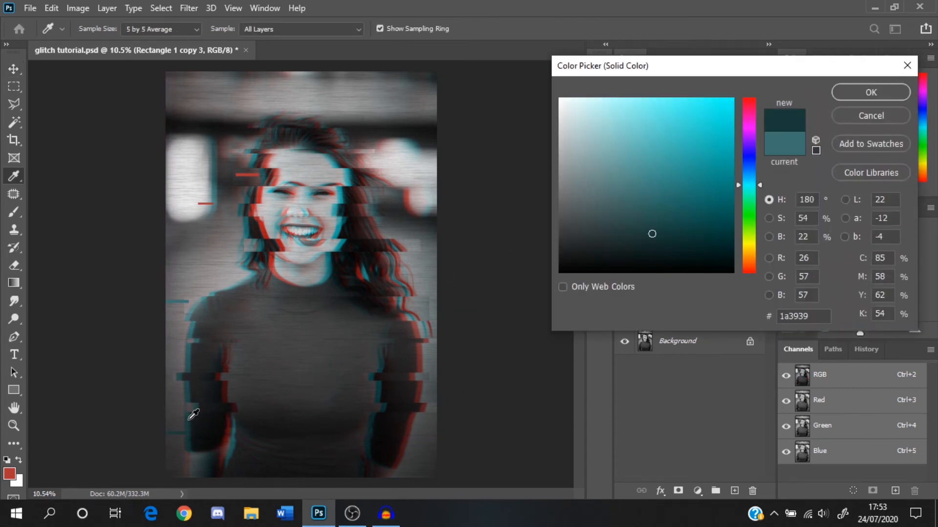
drag(193, 414, 208, 413)
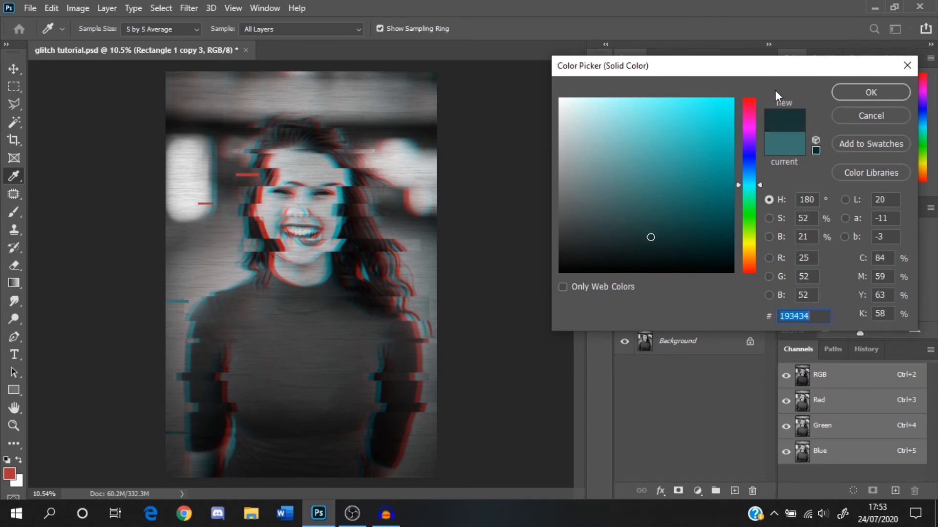
click(845, 94)
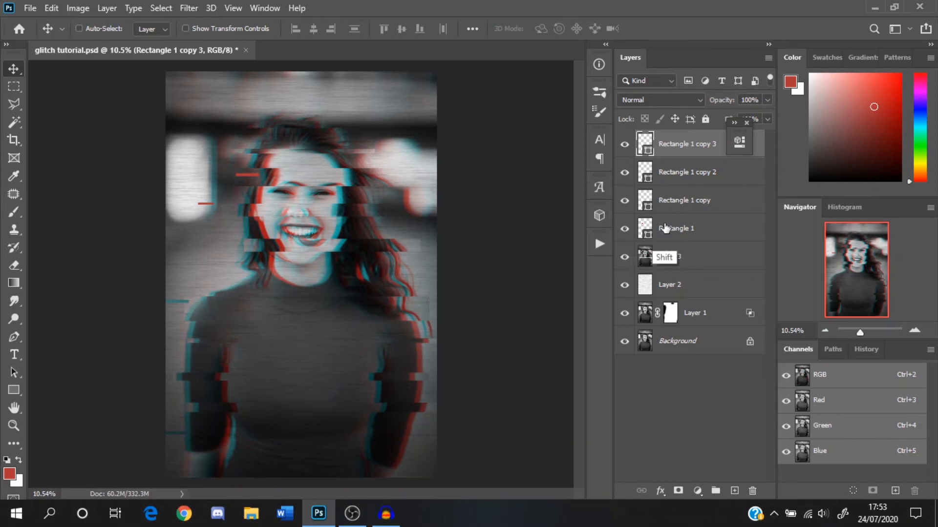
Duplicate all four accent bars across to the portrait's right half and narrow the group of copies to 73.55% width.
shift+click(707, 209)
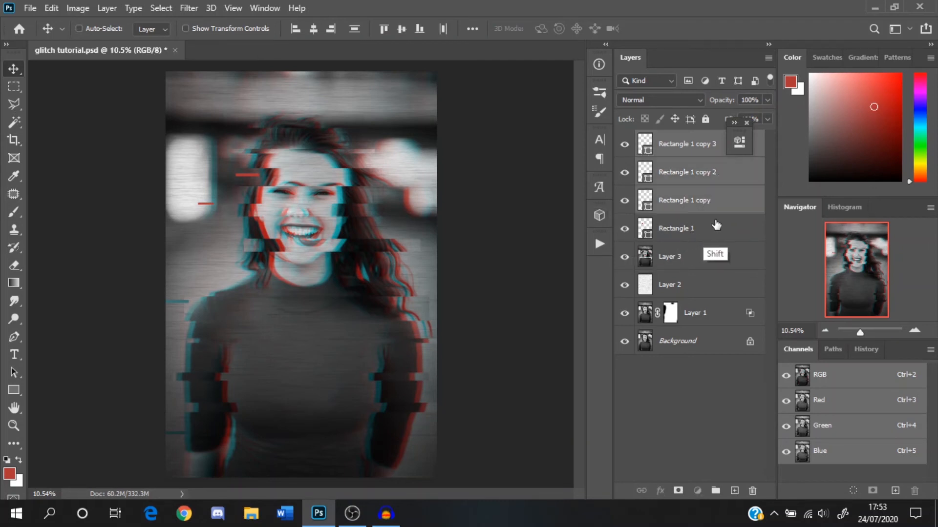
shift+click(716, 224)
drag(262, 234, 394, 251)
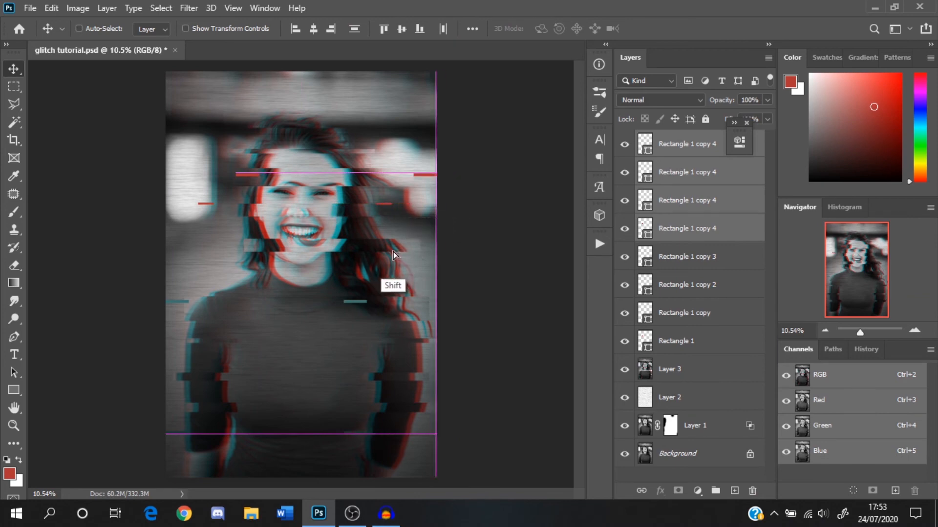
key(ctrl+t)
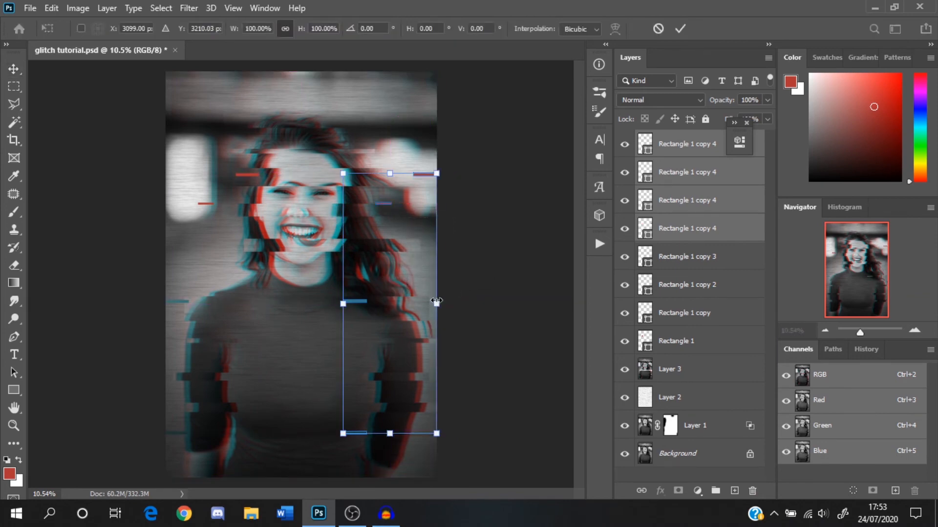
drag(436, 301, 411, 304)
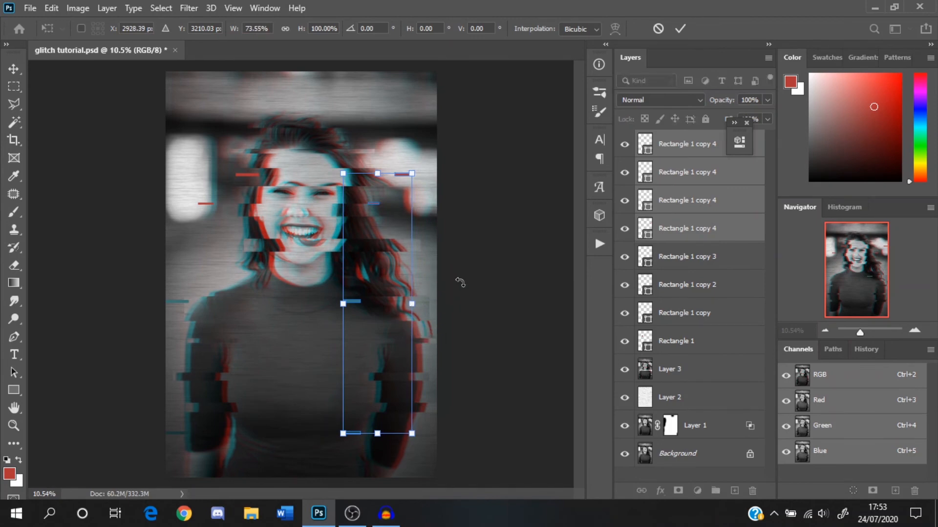
click(680, 29)
Move the four copies slightly down and shift the two lower teal copies out to the image's right edge.
drag(382, 205, 385, 225)
click(699, 169)
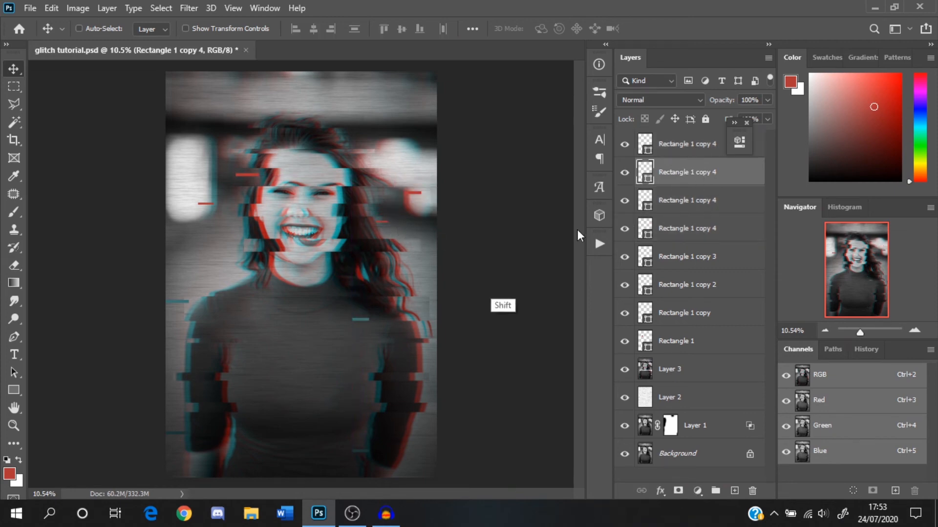
drag(373, 324, 413, 337)
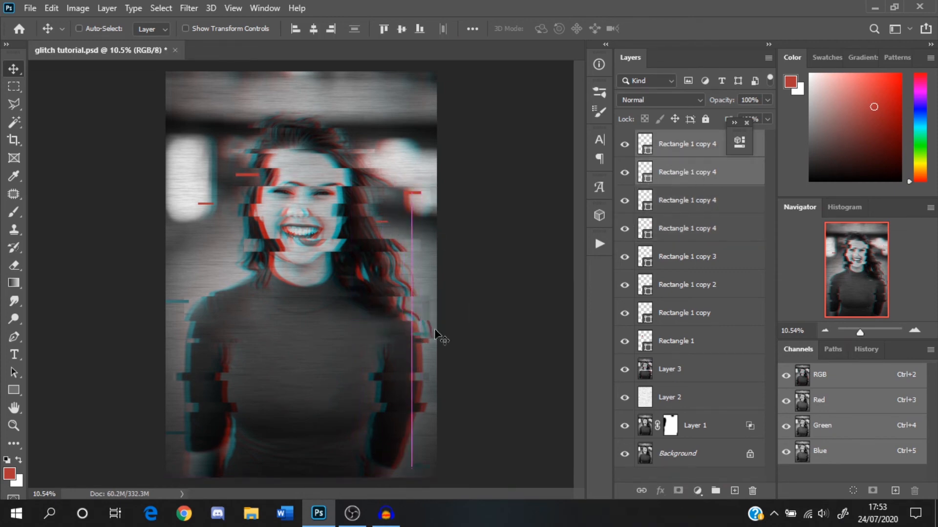
Recolor the two lower right-side bars with reds sampled from the sleeve edge: 3c2121 for the bottom one, 734a4a for the one above.
double_click(645, 149)
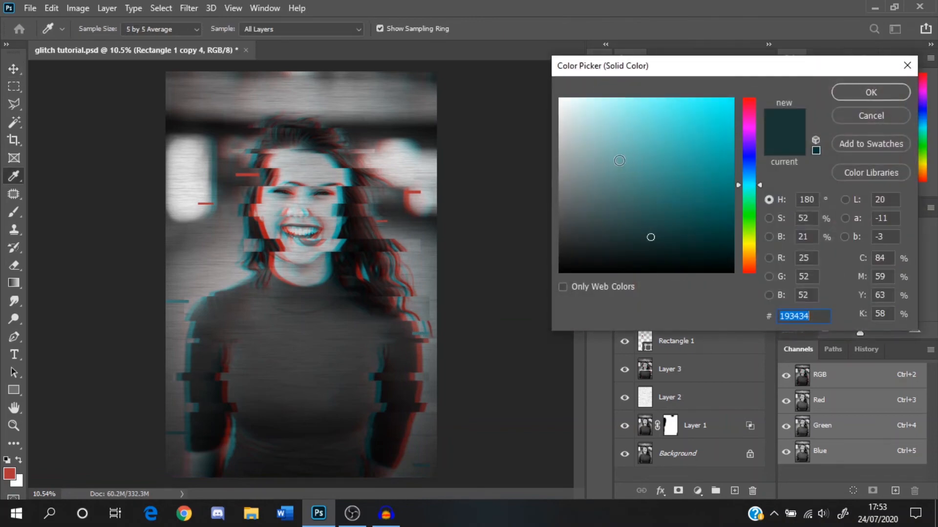
click(421, 381)
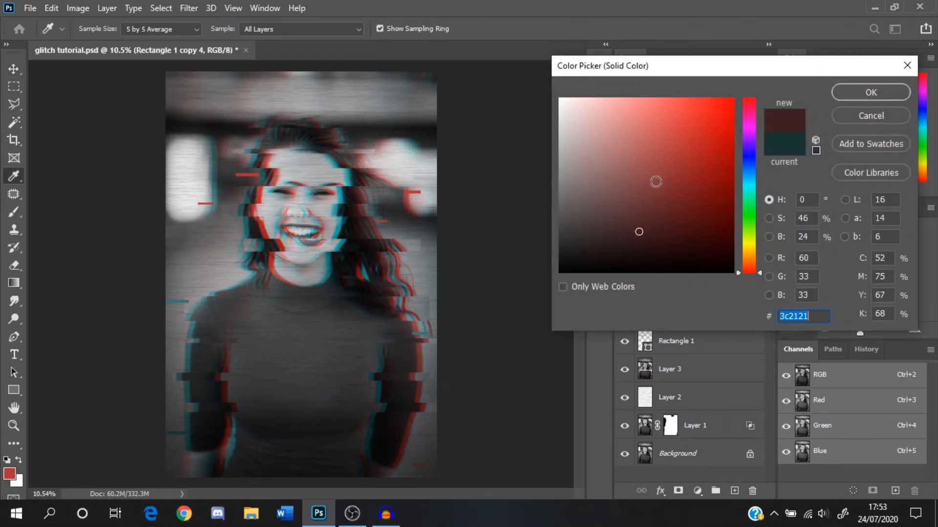
click(835, 92)
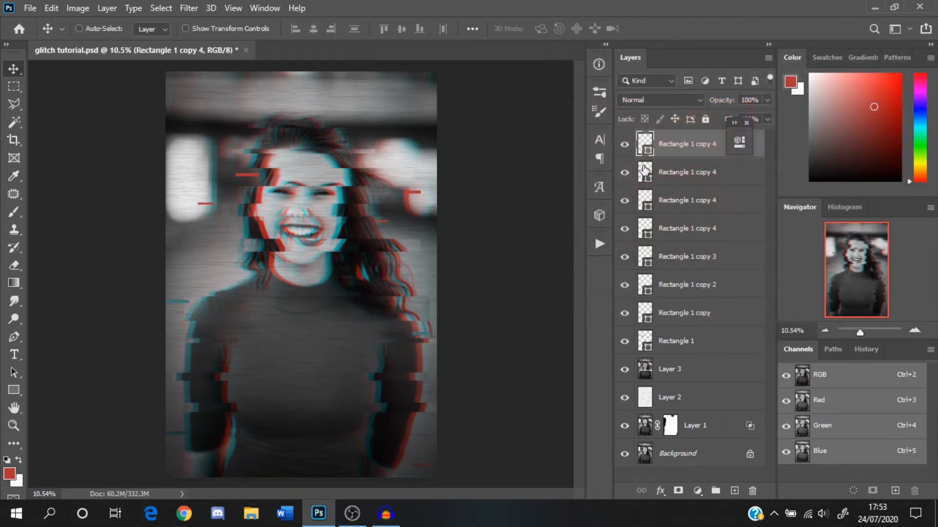
double_click(644, 170)
click(416, 353)
click(421, 352)
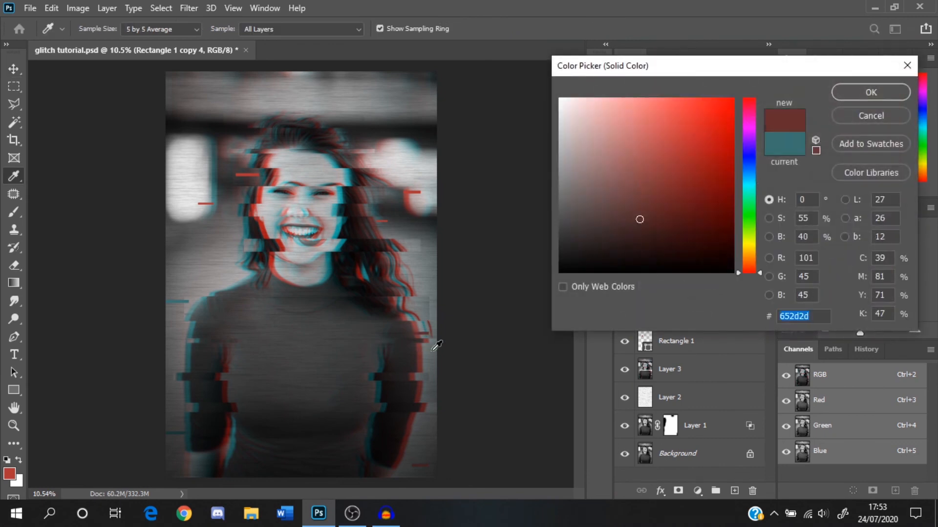
click(421, 349)
click(426, 344)
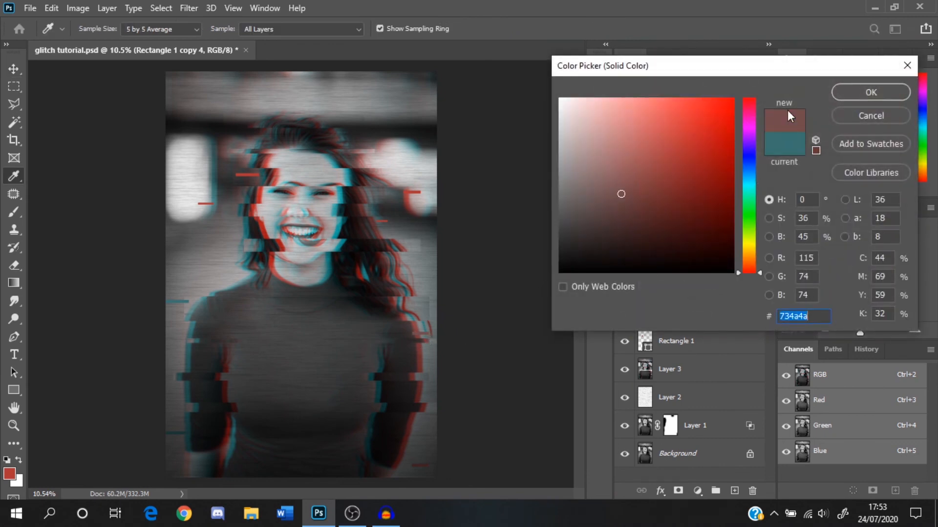
click(849, 96)
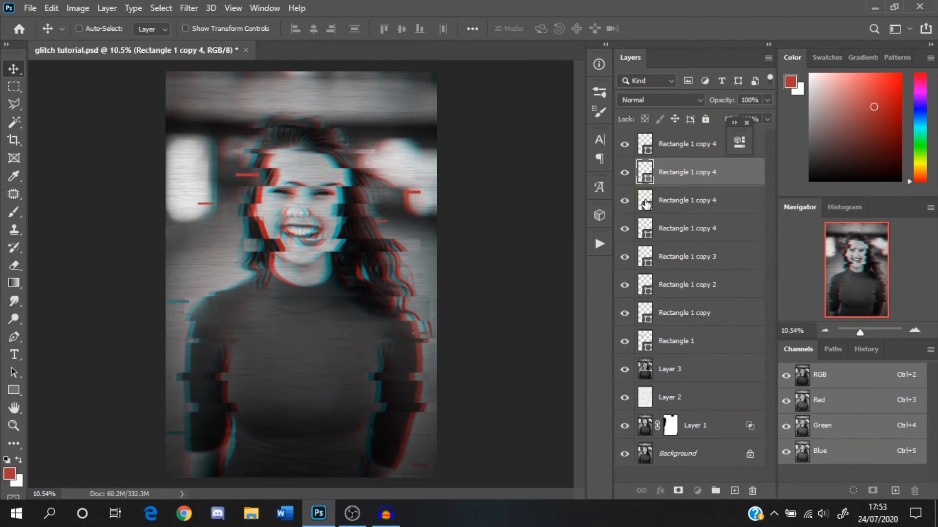
Recolor the two upper right-side bars with teals sampled from the face edge: 166262 for the shorter one, 6ea8a8 for the longer one.
double_click(643, 206)
click(346, 191)
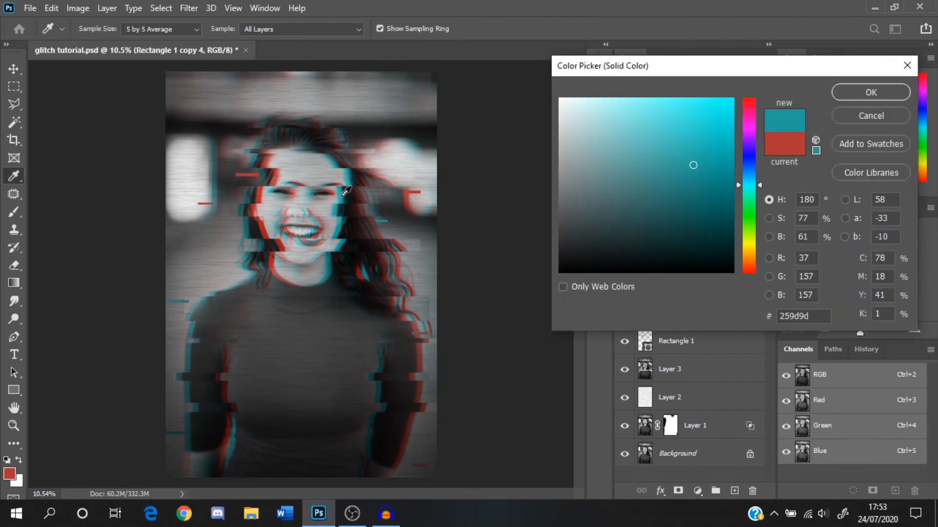
click(346, 191)
click(849, 92)
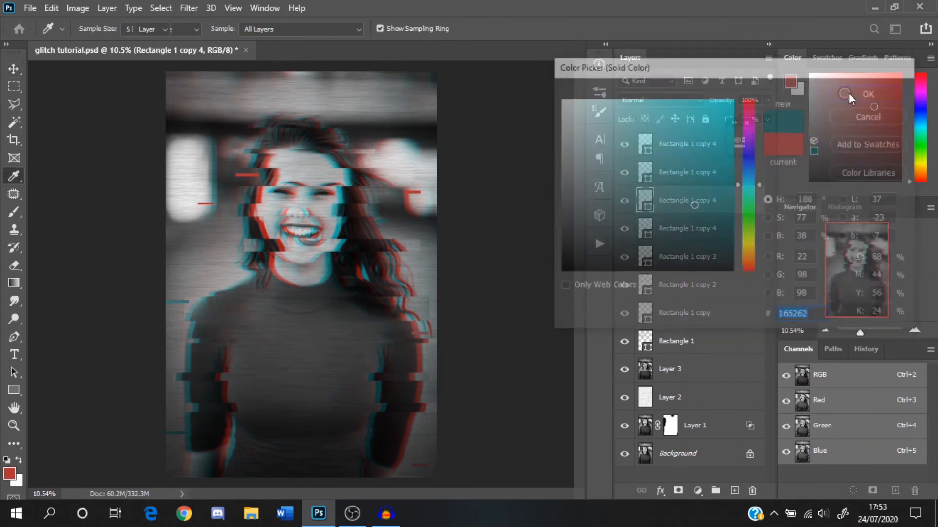
double_click(646, 229)
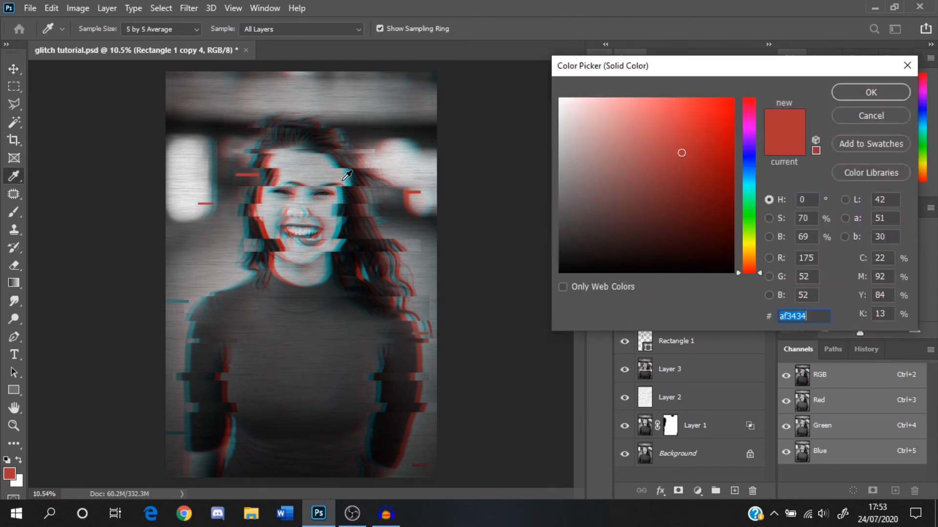
click(350, 173)
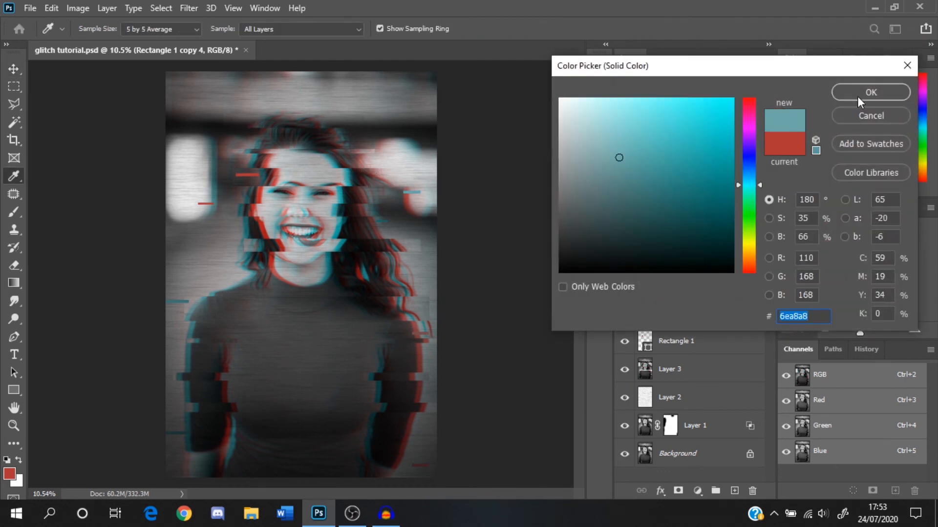
click(857, 96)
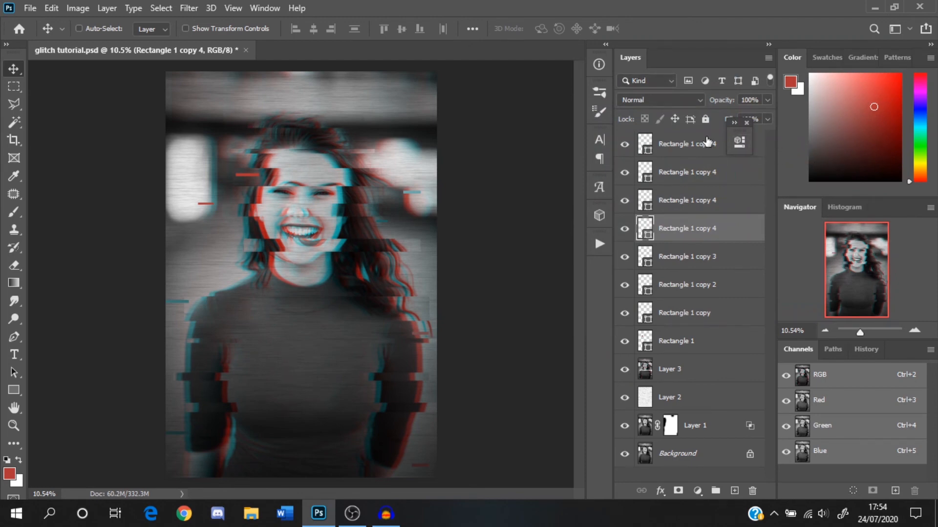
Stamp all visible layers into a new merged layer above the topmost rectangle copy.
click(680, 141)
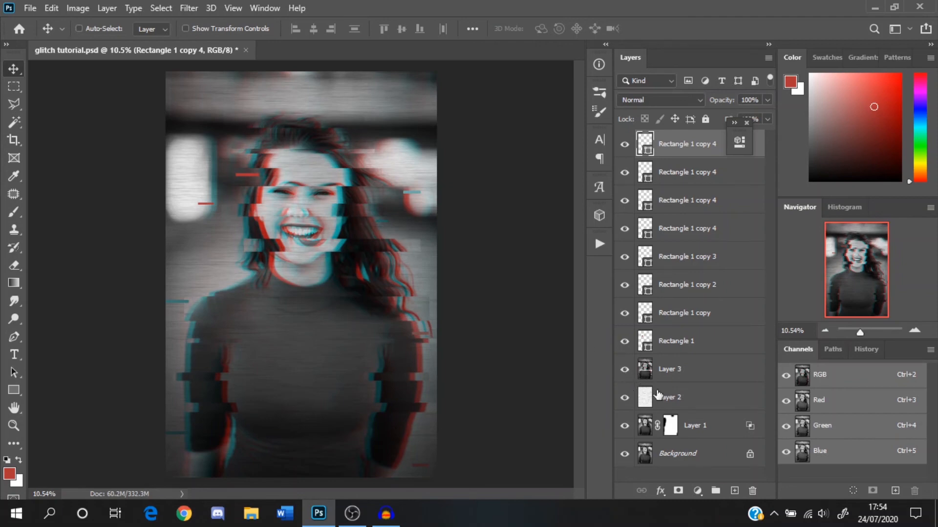
key(ctrl)
key(alt+shift)
key(ctrl+alt+shift+e)
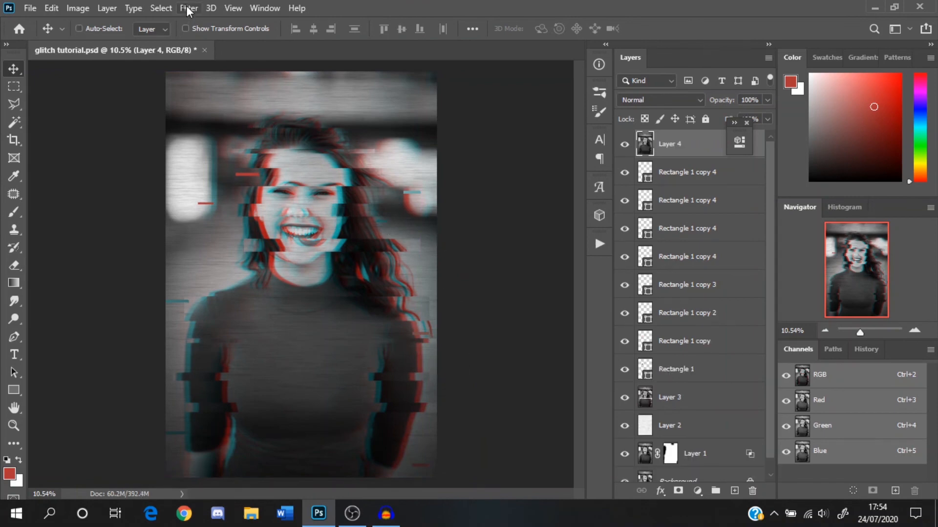
Apply a Motion Blur to the merged layer with an angle of 0° and a distance of 20 pixels.
click(189, 8)
mouse_move(241, 166)
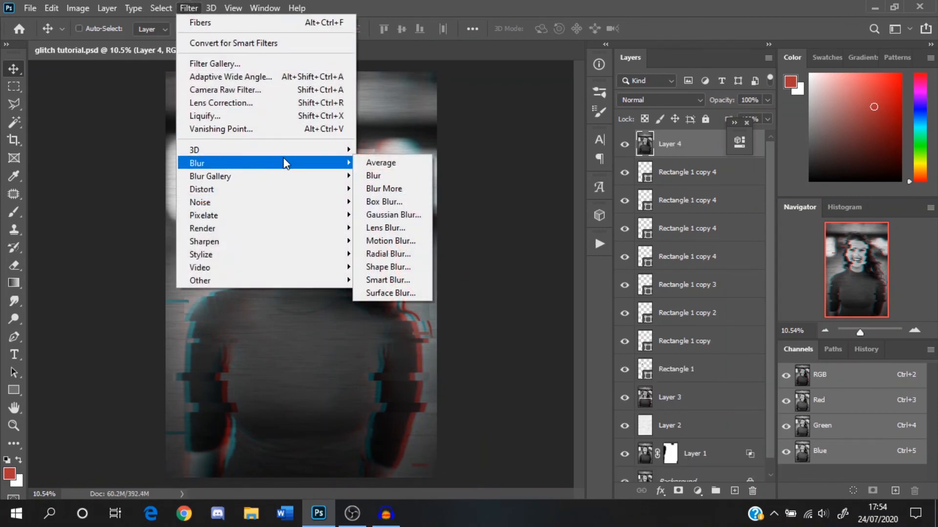
click(392, 241)
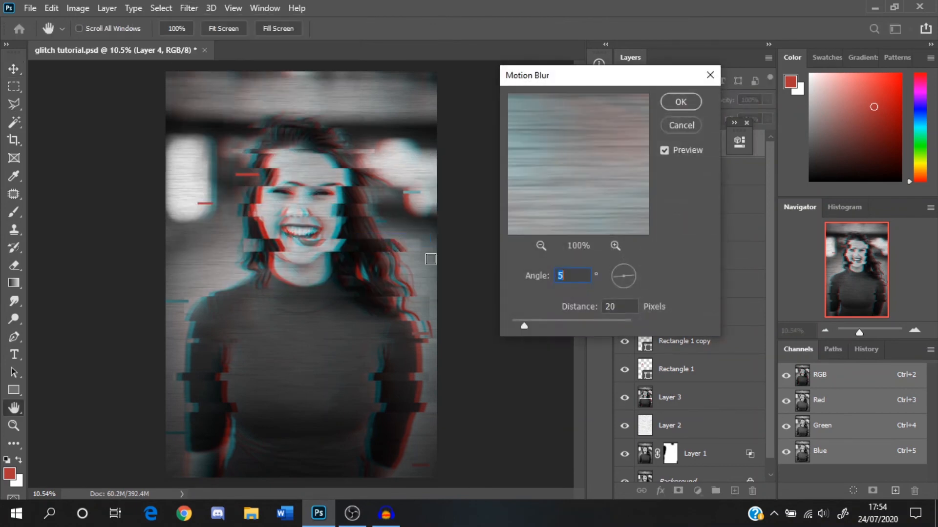
text(-21)
click(574, 274)
click(573, 275)
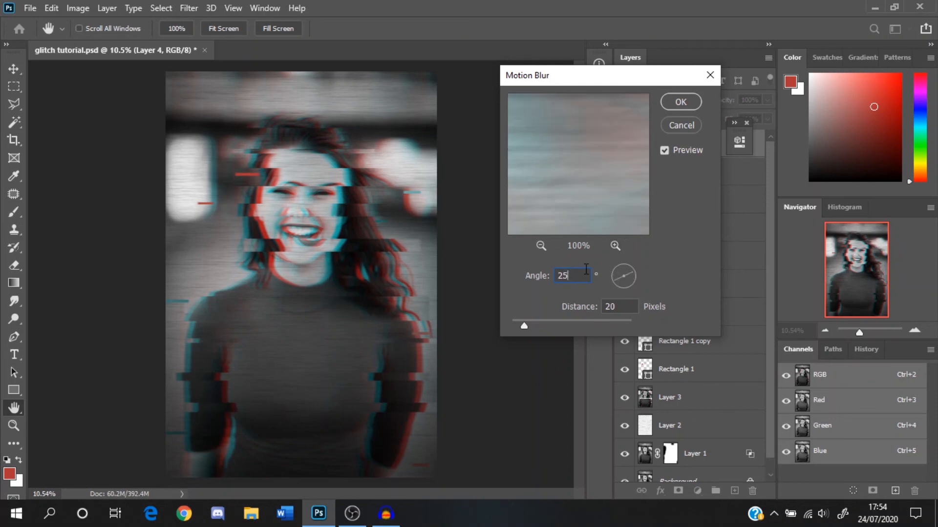
key(BackSpace)
key(BackSpace)
text(0)
key(Return)
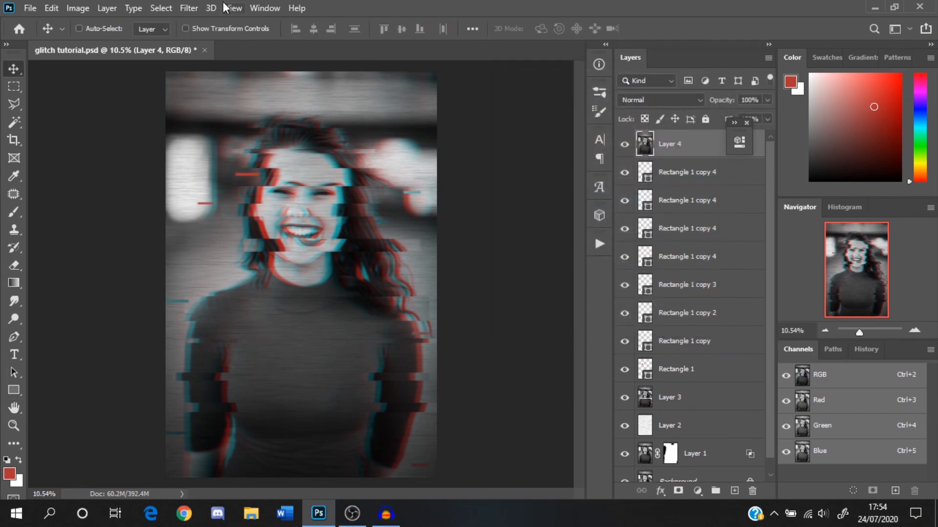
Apply another Motion Blur to the merged layer with an angle of 0° and a distance of 225 pixels.
click(189, 8)
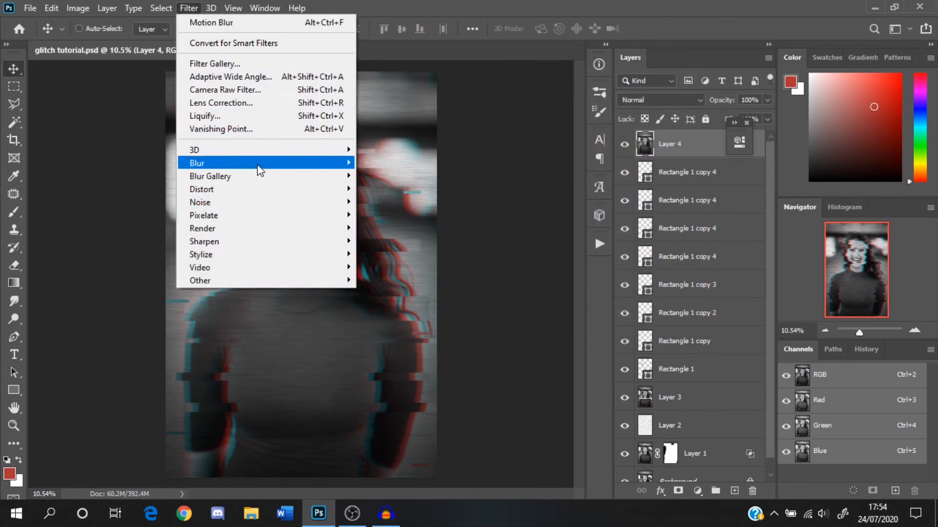
mouse_move(318, 163)
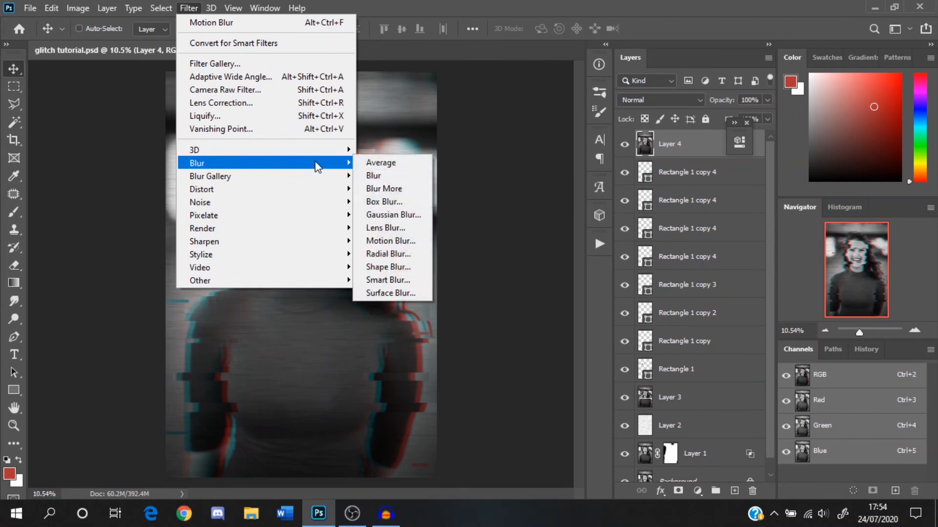
click(391, 241)
drag(524, 325, 541, 325)
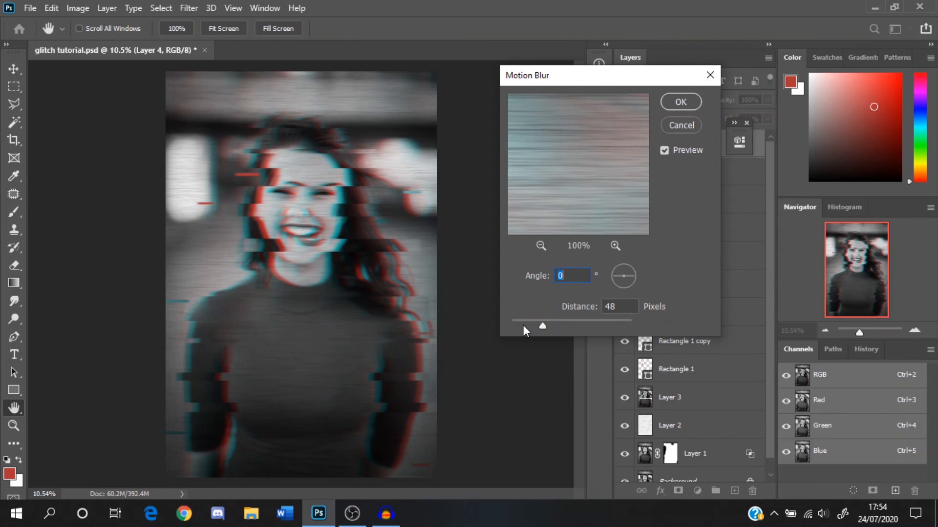
drag(523, 325, 578, 326)
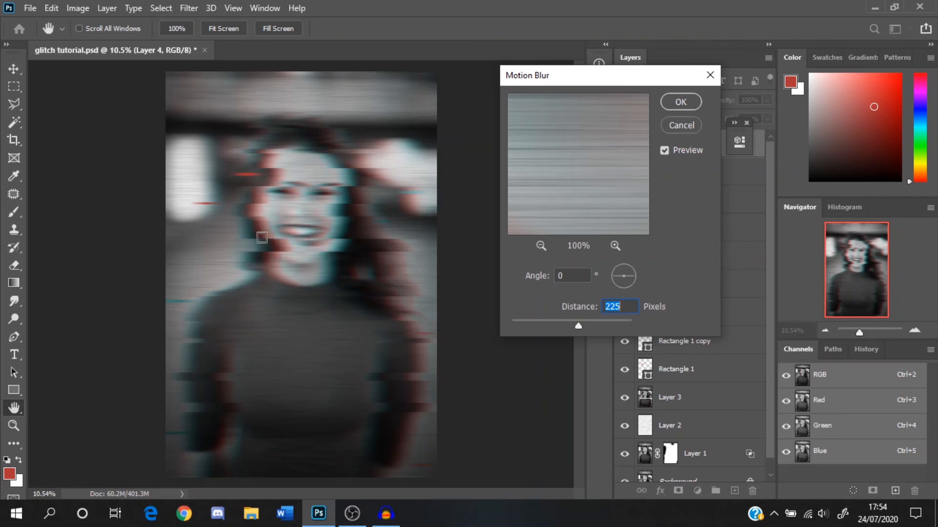
click(686, 104)
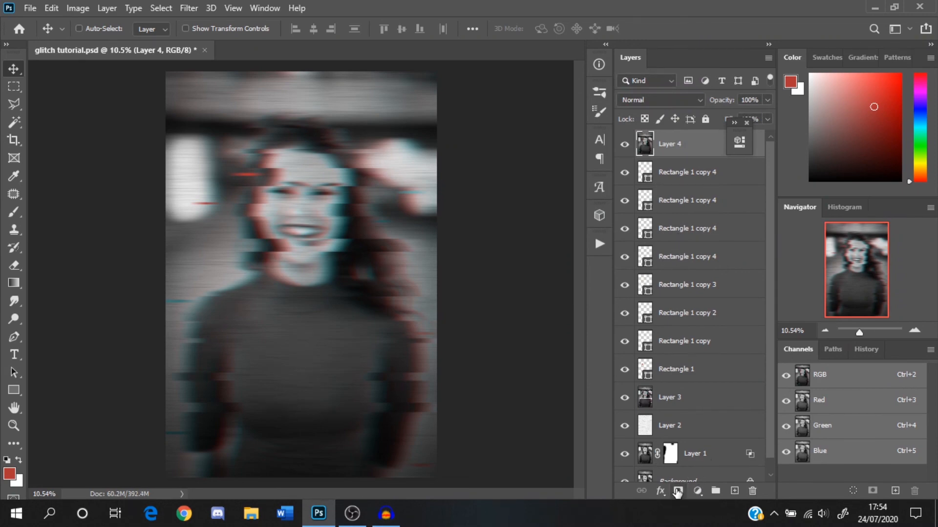
Add a mask to the blurred merged layer, painting black over the face, hair and torso and touching up beside the hair in white.
click(677, 491)
key(b)
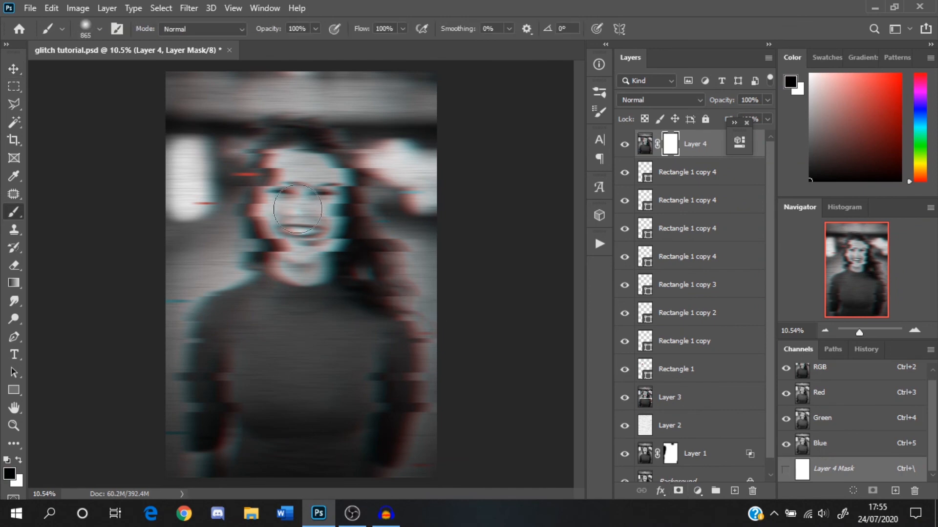
mouse_move(301, 182)
mouse_down()
mouse_move(310, 211)
mouse_move(300, 217)
mouse_move(295, 181)
mouse_move(287, 208)
mouse_move(300, 228)
mouse_move(290, 196)
mouse_move(305, 173)
mouse_move(295, 292)
mouse_move(223, 336)
mouse_move(221, 388)
mouse_move(244, 389)
mouse_move(311, 324)
mouse_move(353, 403)
mouse_move(295, 422)
mouse_move(297, 473)
mouse_move(361, 360)
mouse_move(392, 430)
mouse_up()
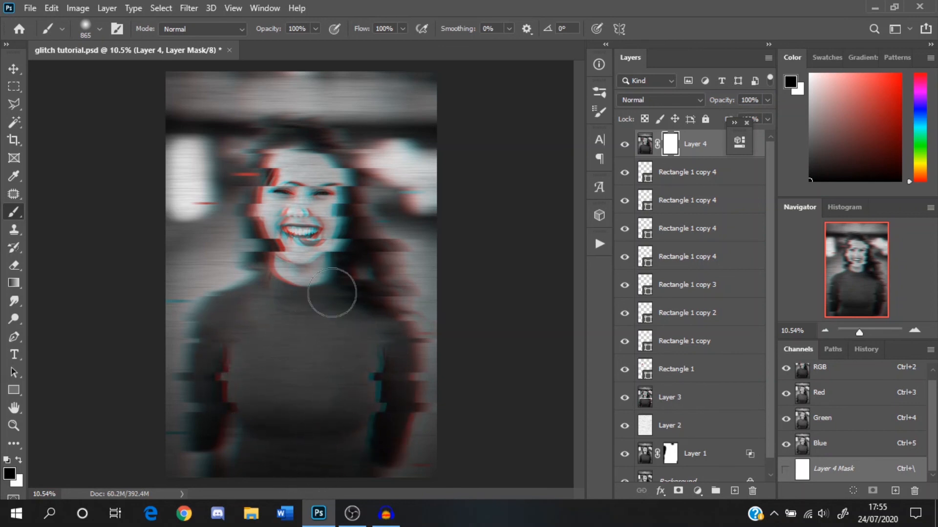
mouse_move(300, 164)
mouse_down()
mouse_move(283, 216)
mouse_move(287, 180)
mouse_move(324, 213)
mouse_move(376, 319)
mouse_up()
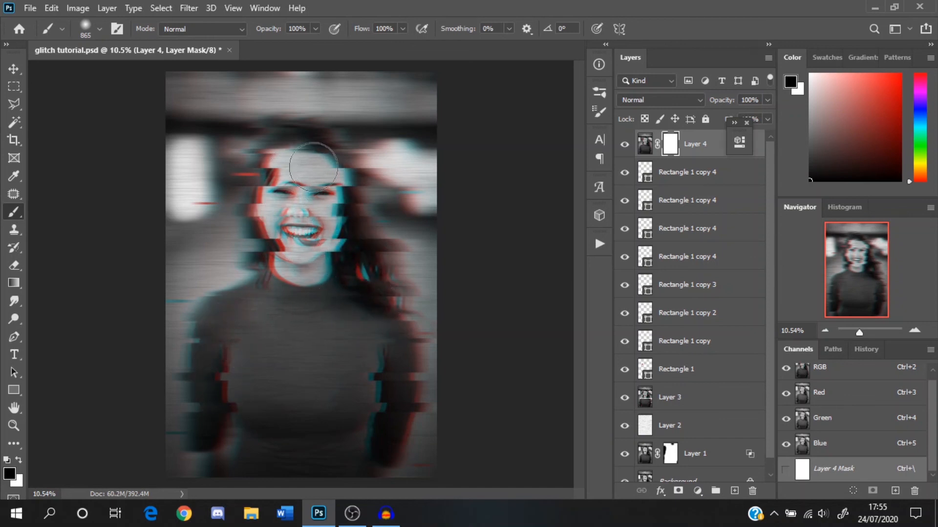
mouse_move(311, 156)
mouse_down()
mouse_move(293, 145)
mouse_move(354, 211)
mouse_move(391, 272)
mouse_up()
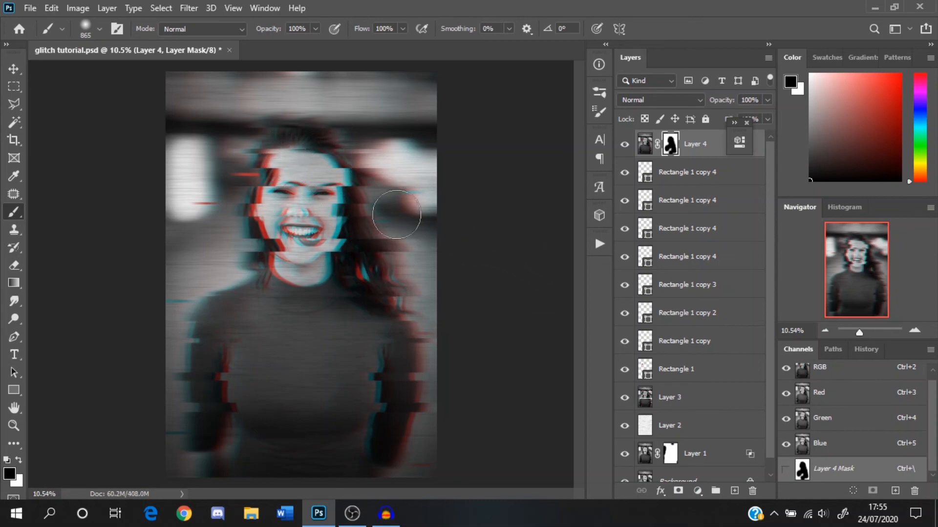
key(x)
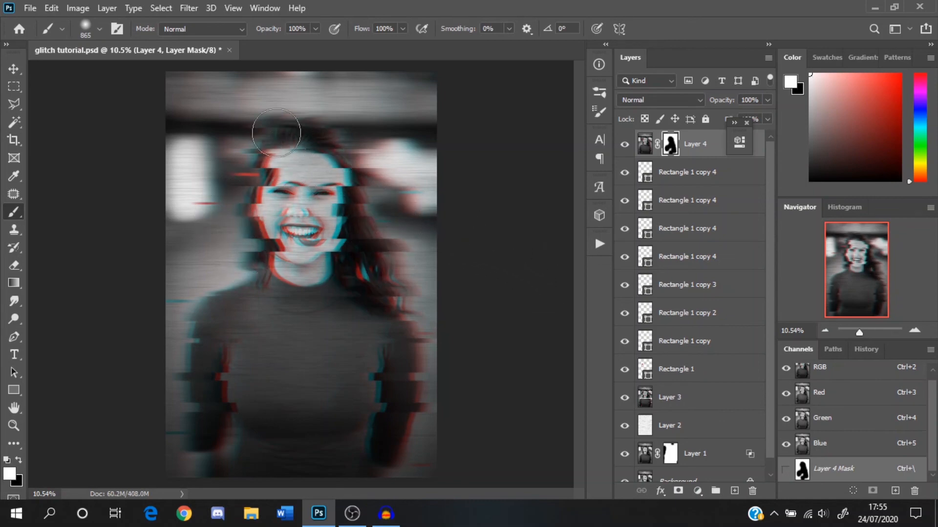
drag(392, 163, 387, 168)
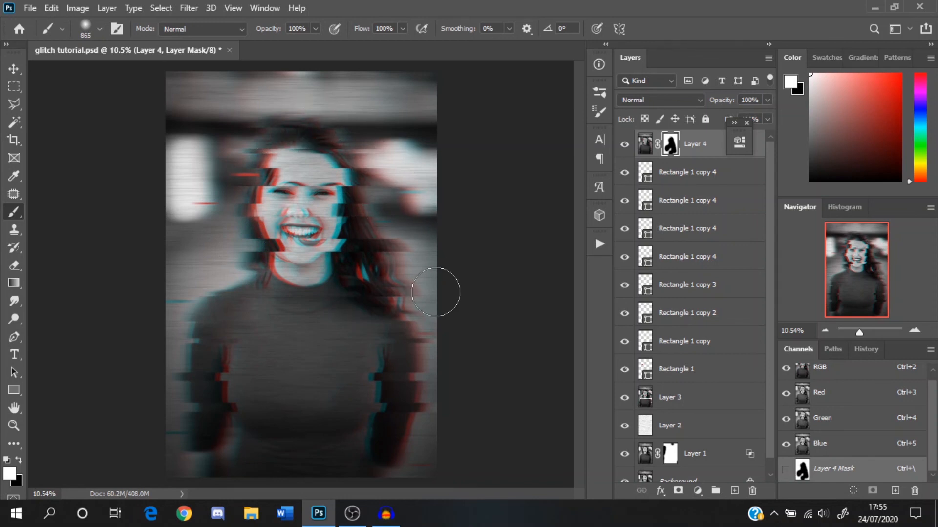